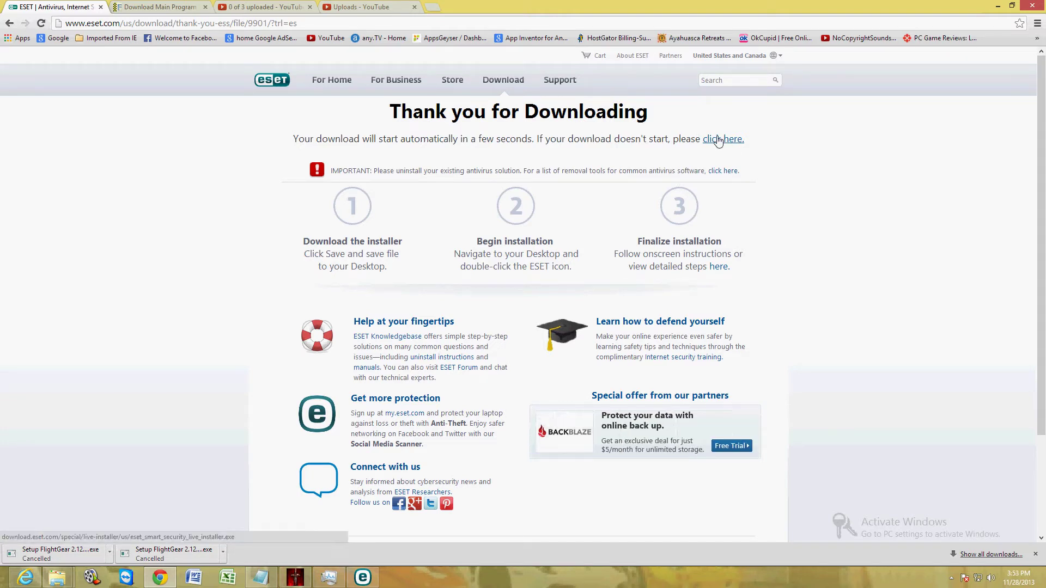
Step: Bring ESET Smart Security over the browser and browse Home and Computer scan before viewing Update status
left_click(362, 577)
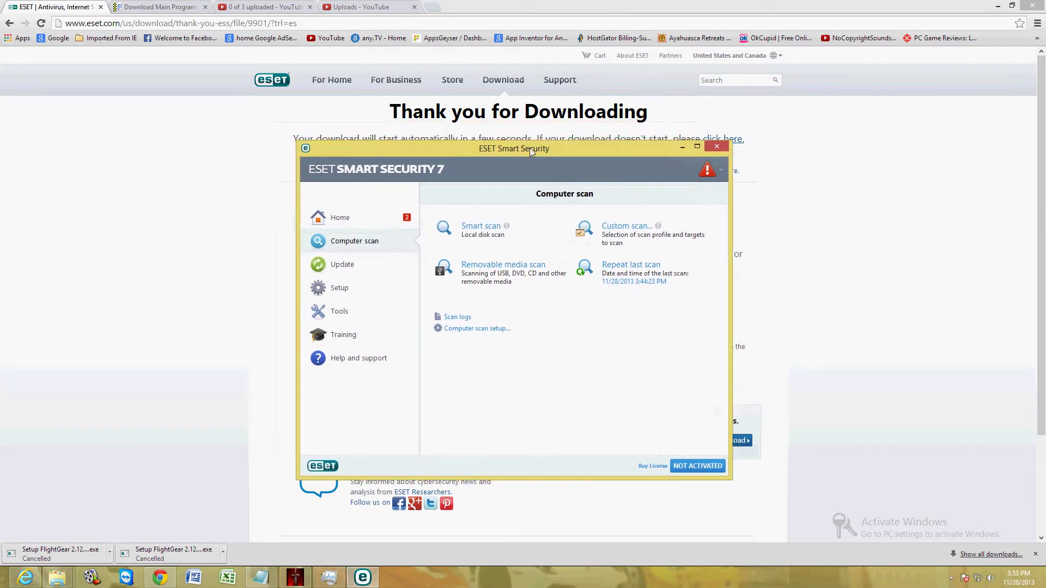
left_click_drag(526, 139, 535, 151)
left_click(336, 223)
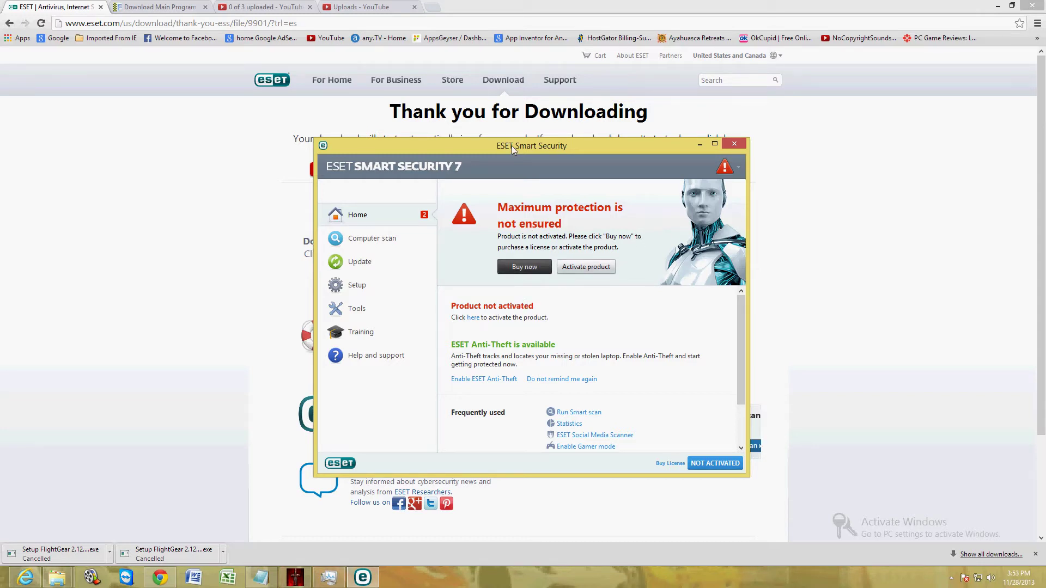
left_click_drag(511, 145, 500, 131)
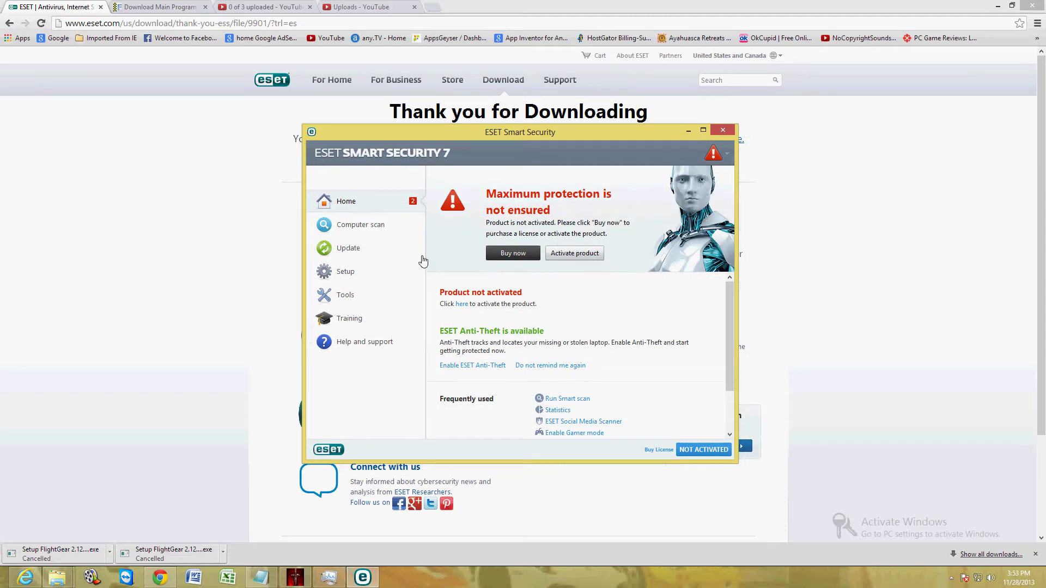
left_click(355, 231)
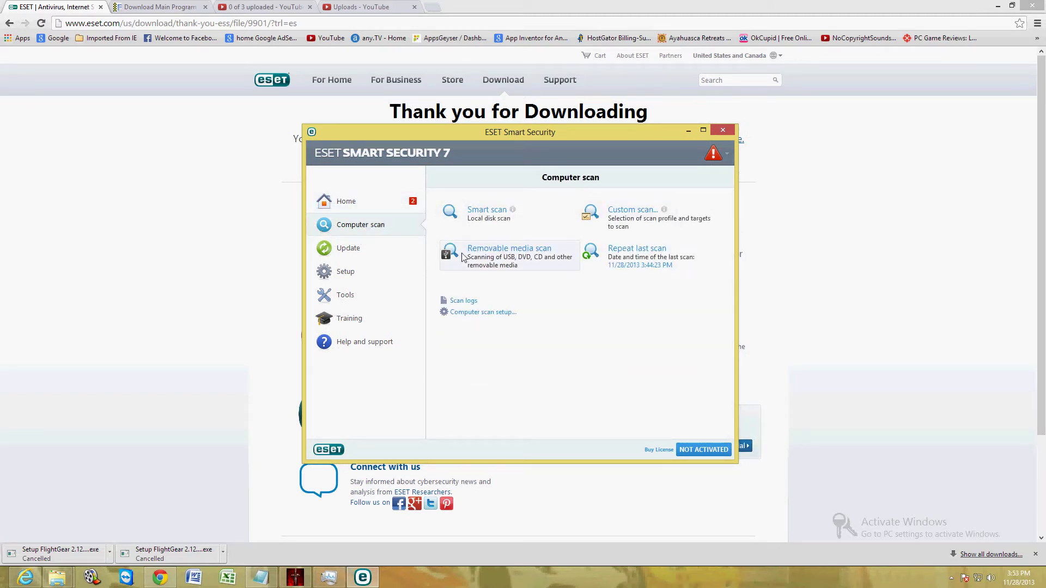
left_click(344, 253)
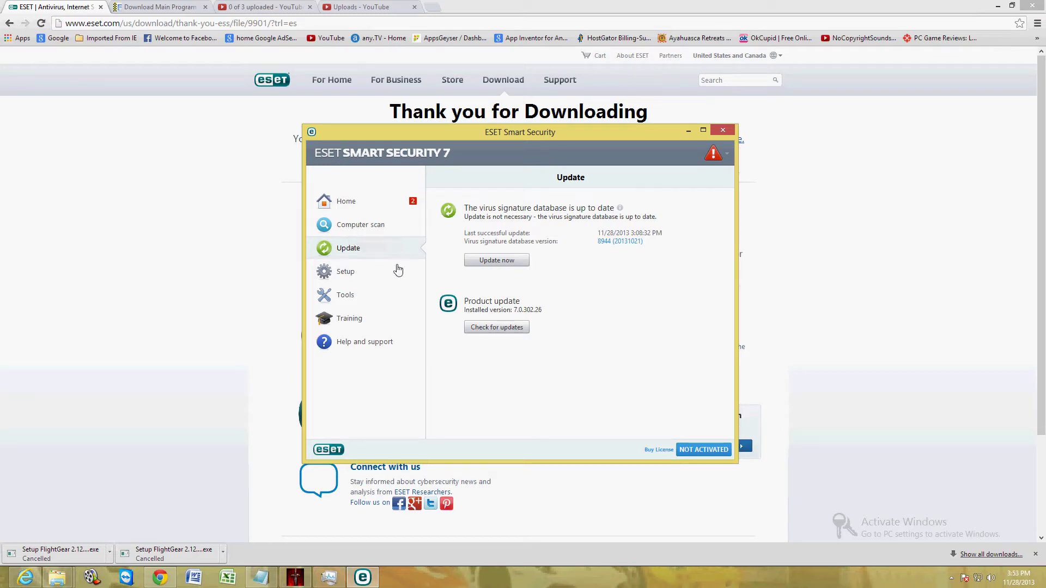
Step: Run Update now, which fails with invalid credentials, and dismiss the License details prompt
left_click(494, 265)
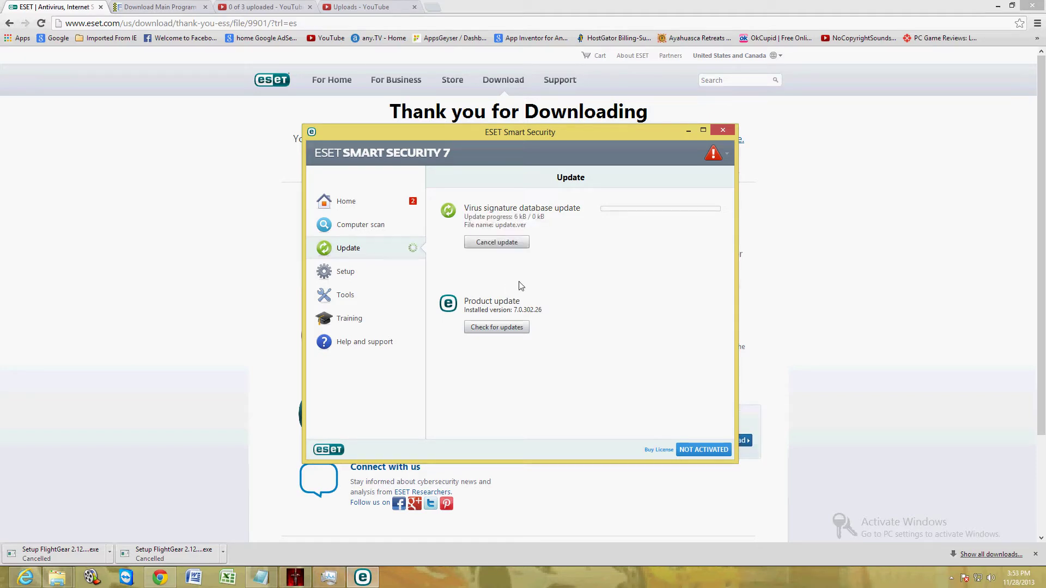
left_click(347, 273)
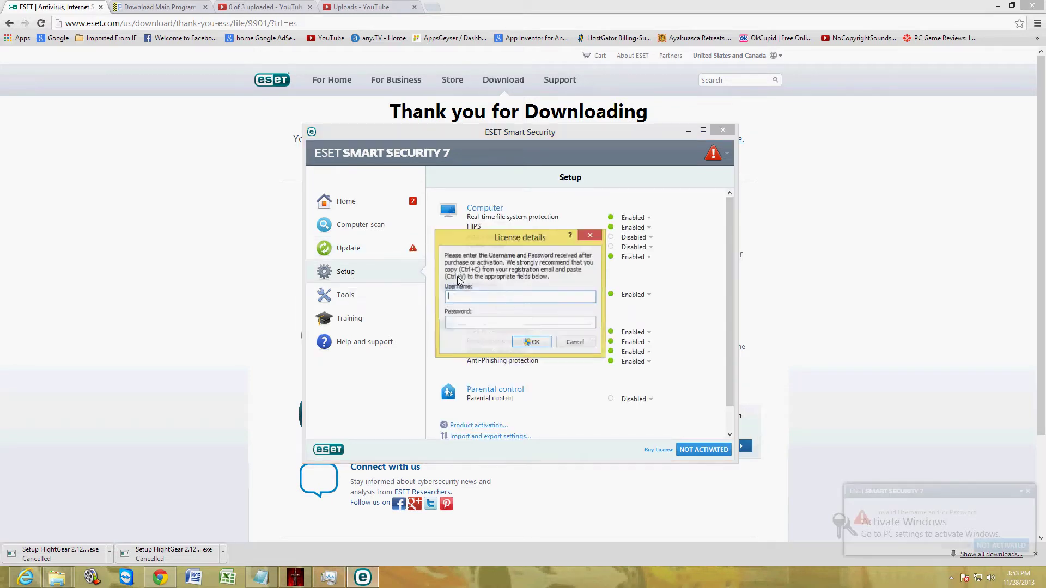
left_click(591, 236)
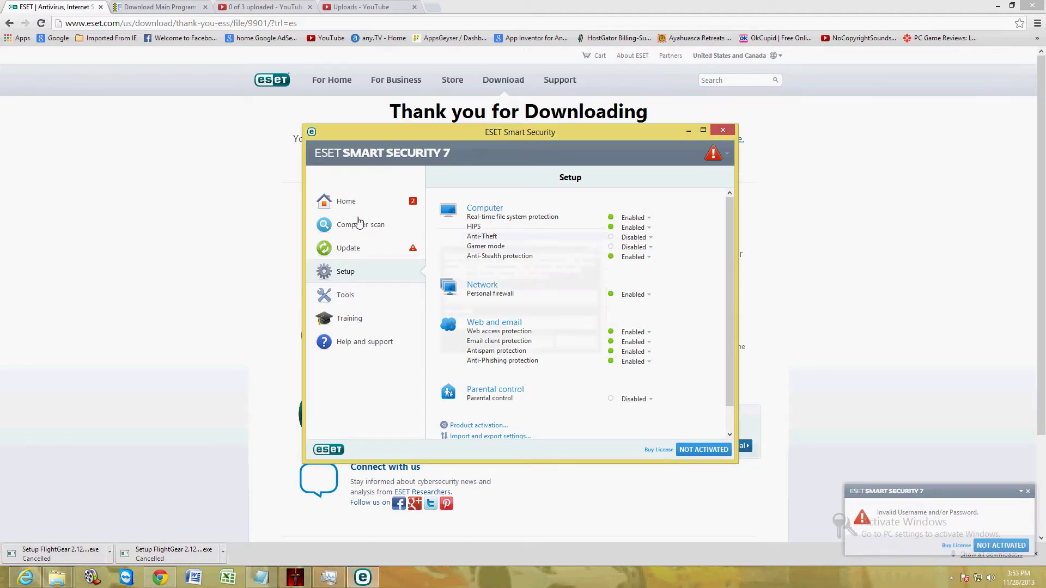
left_click(355, 254)
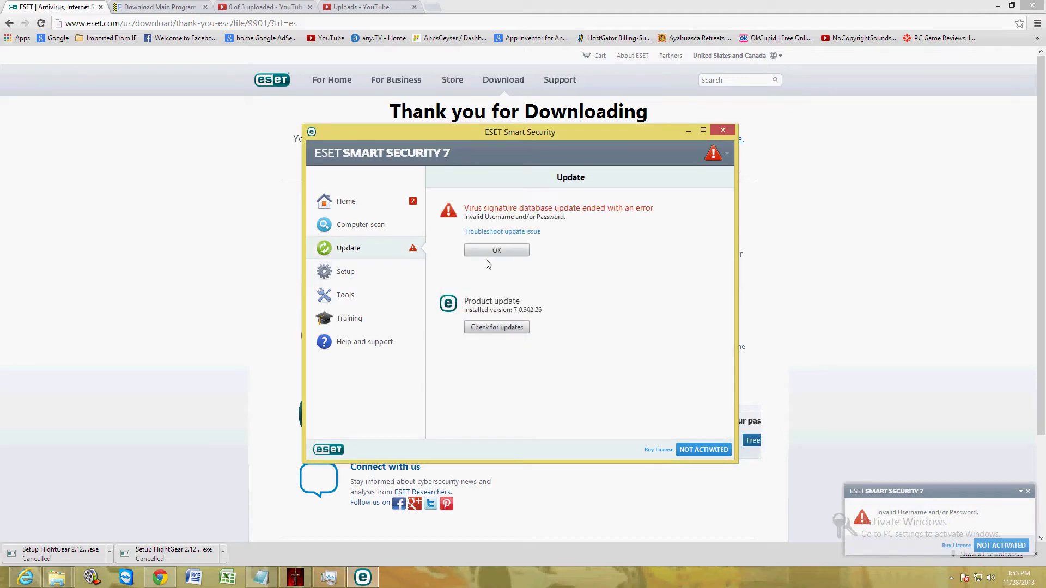
Step: Recheck the Home and Update pages, then return to Computer scan options
left_click(364, 208)
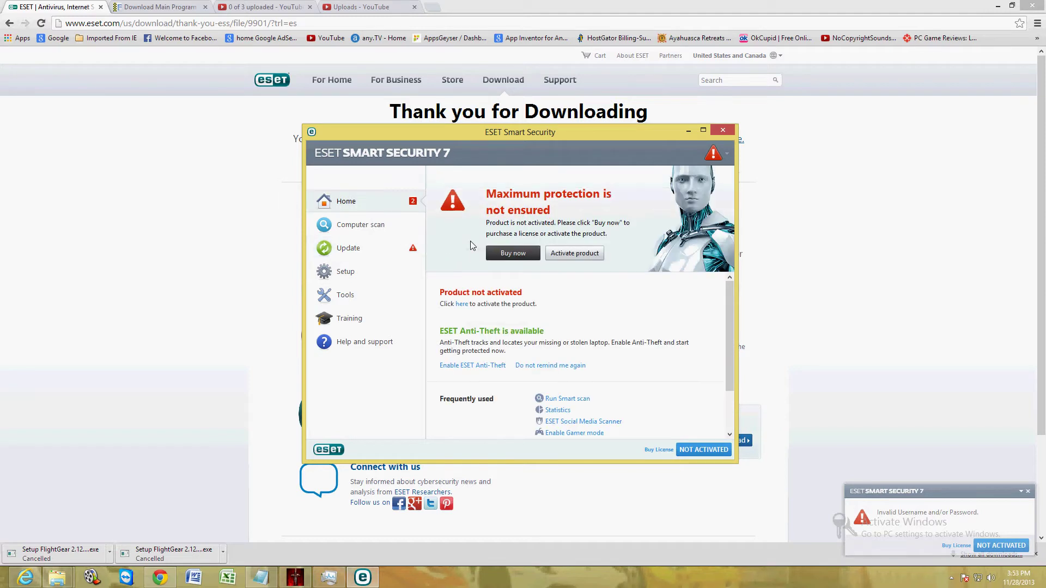
left_click(358, 254)
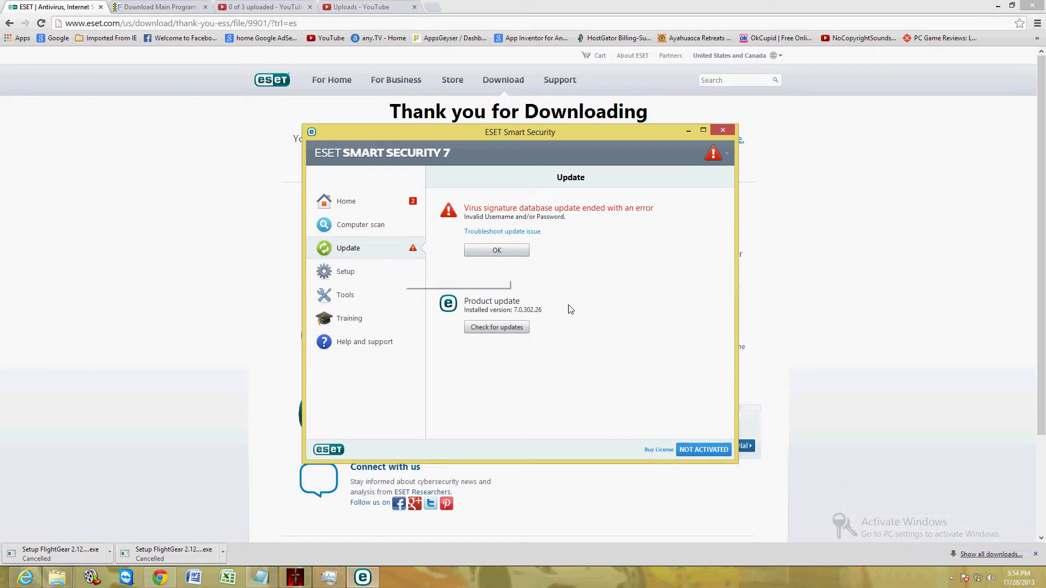
left_click(355, 227)
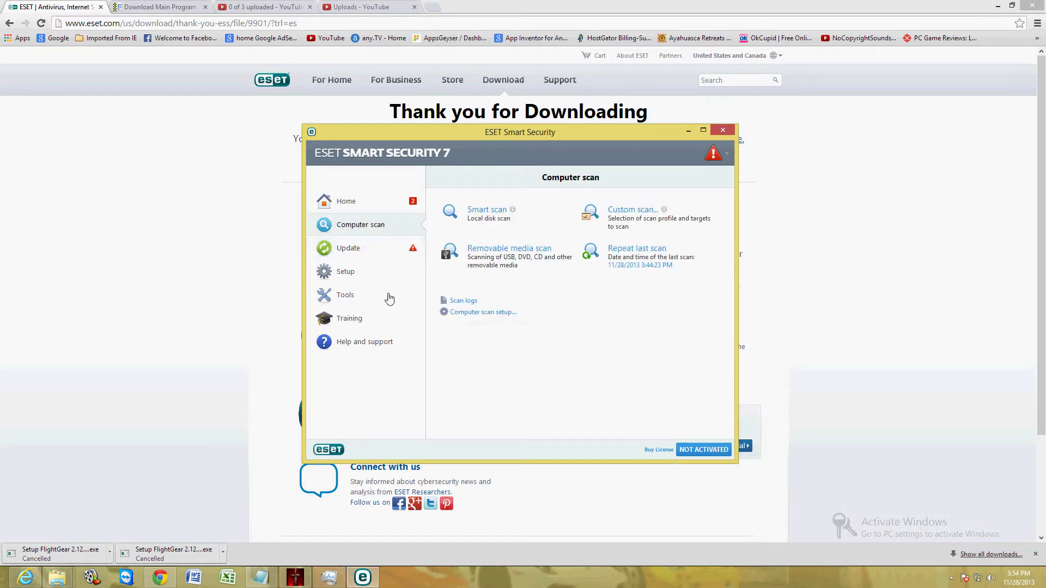
Step: In Setup, switch Parental control from Disabled to Enabled
left_click(363, 276)
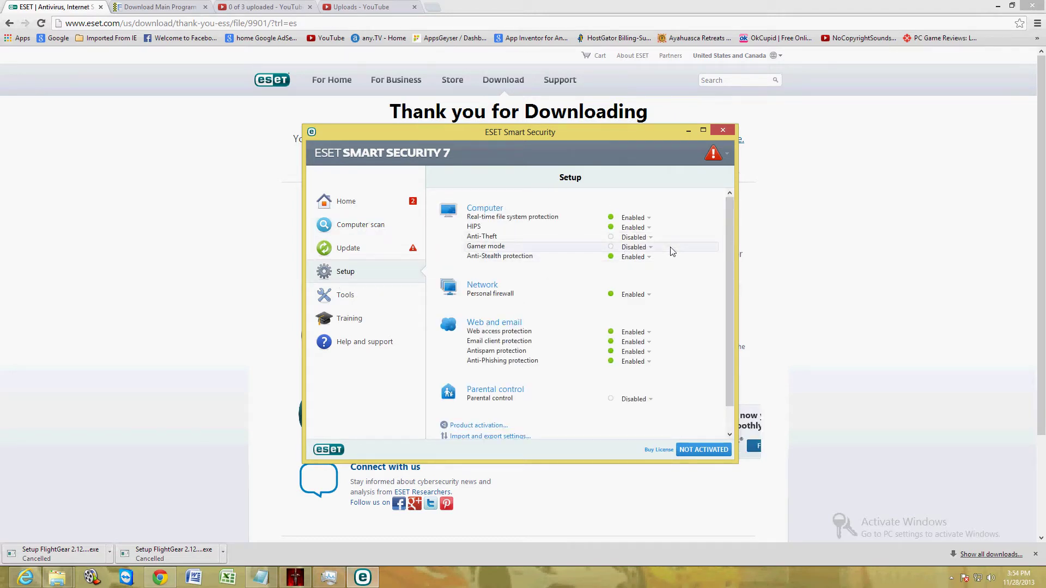
left_click(344, 199)
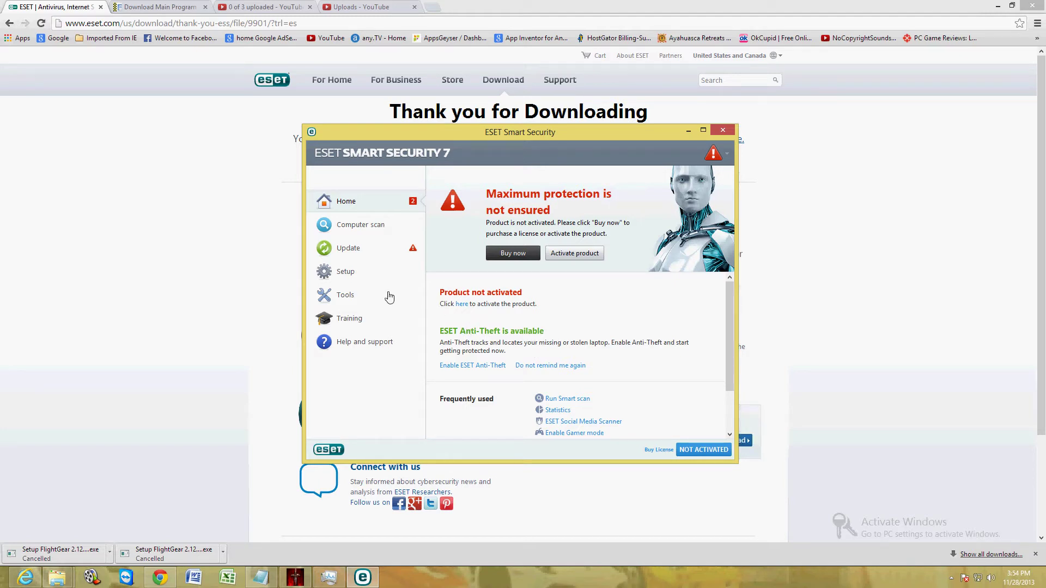
left_click(356, 274)
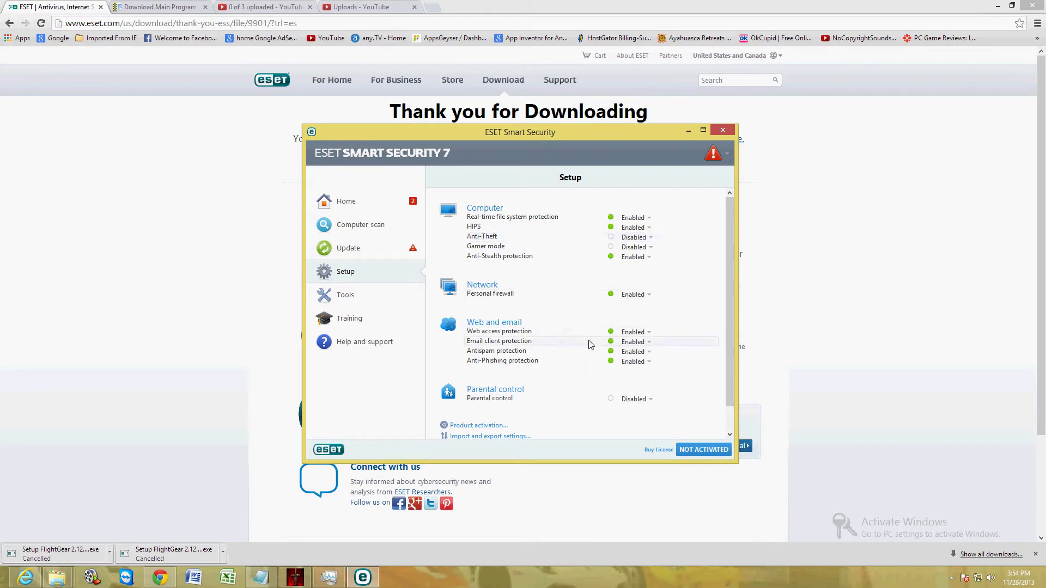
mouse_move(728, 232)
left_mouse_down()
mouse_move(728, 277)
mouse_move(727, 230)
left_mouse_up()
left_click(634, 400)
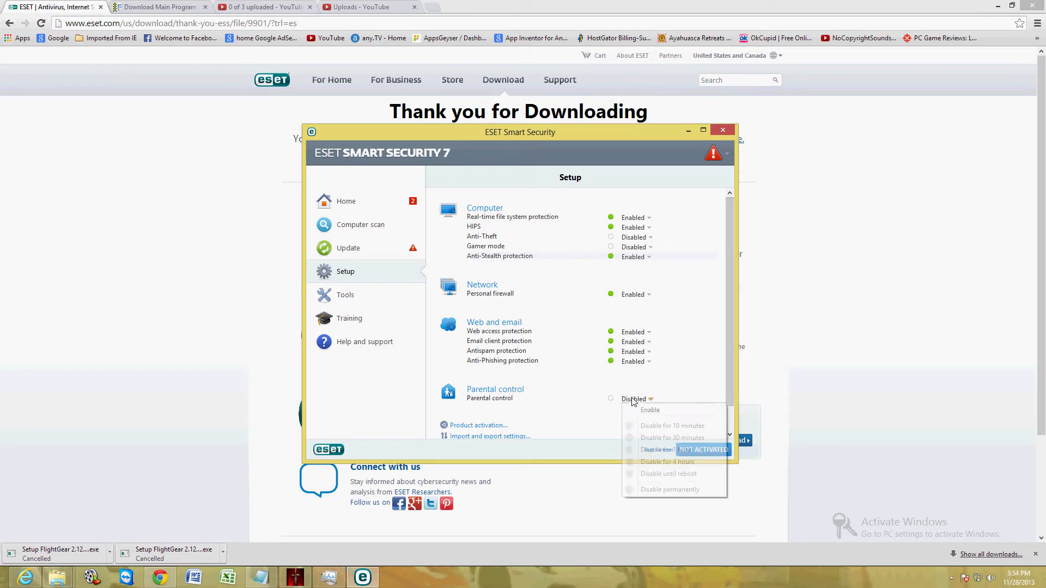
left_click(651, 411)
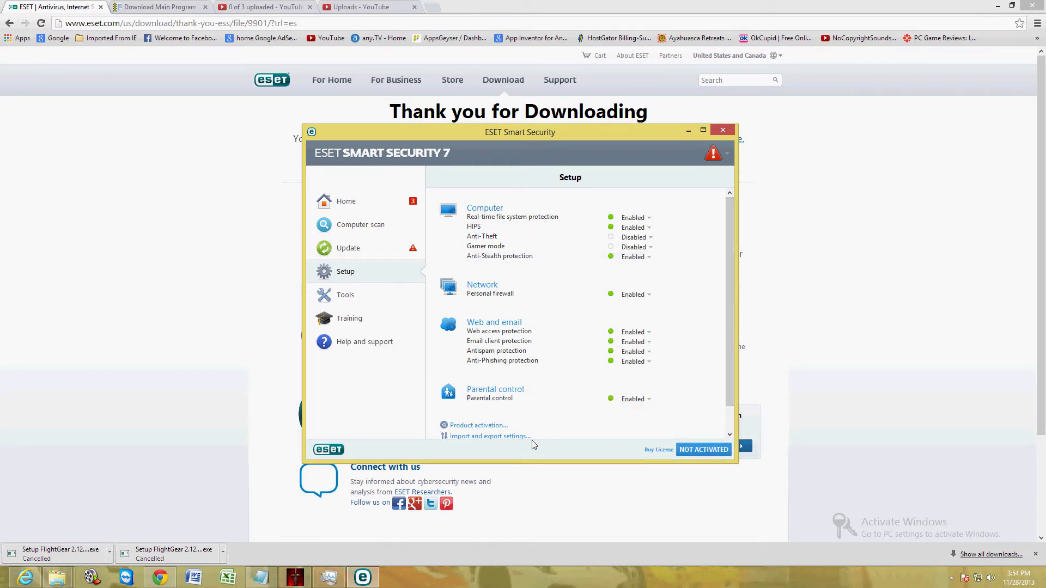
Step: Open Tools > Scheduler, widen the Name column, and select Regular automatic update
left_click(349, 296)
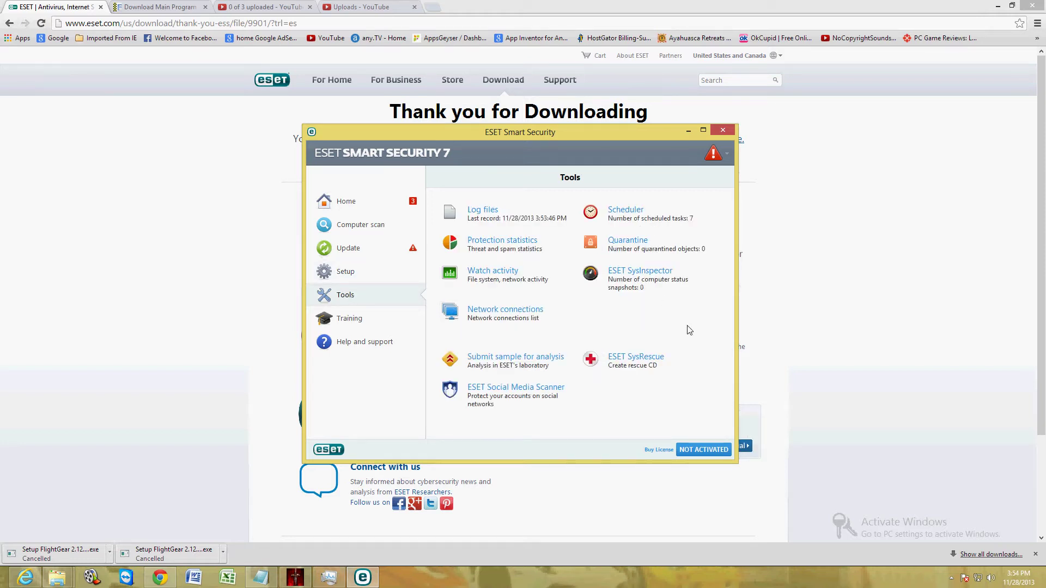
left_click(625, 211)
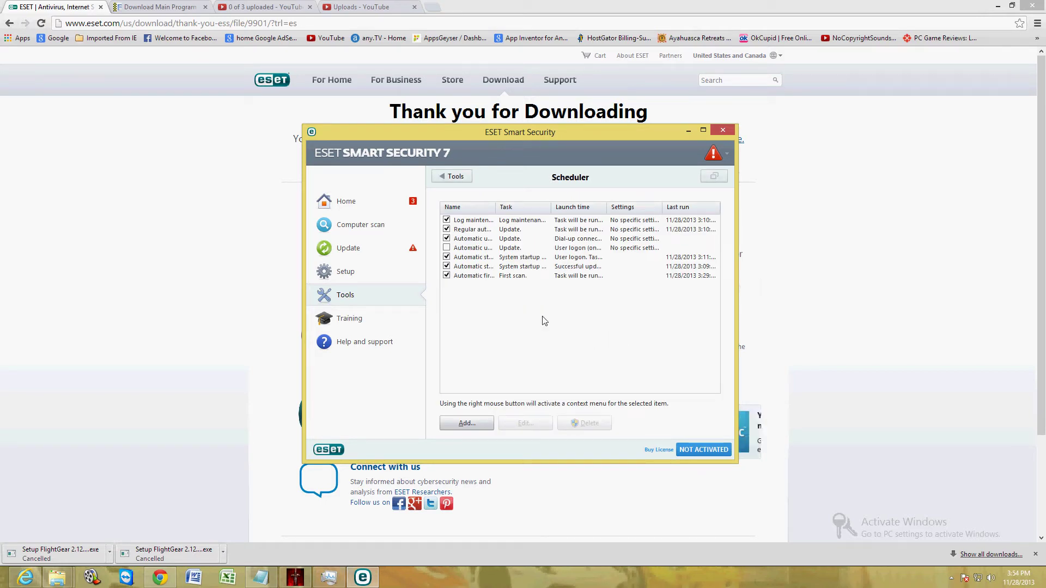
left_click_drag(493, 205, 552, 206)
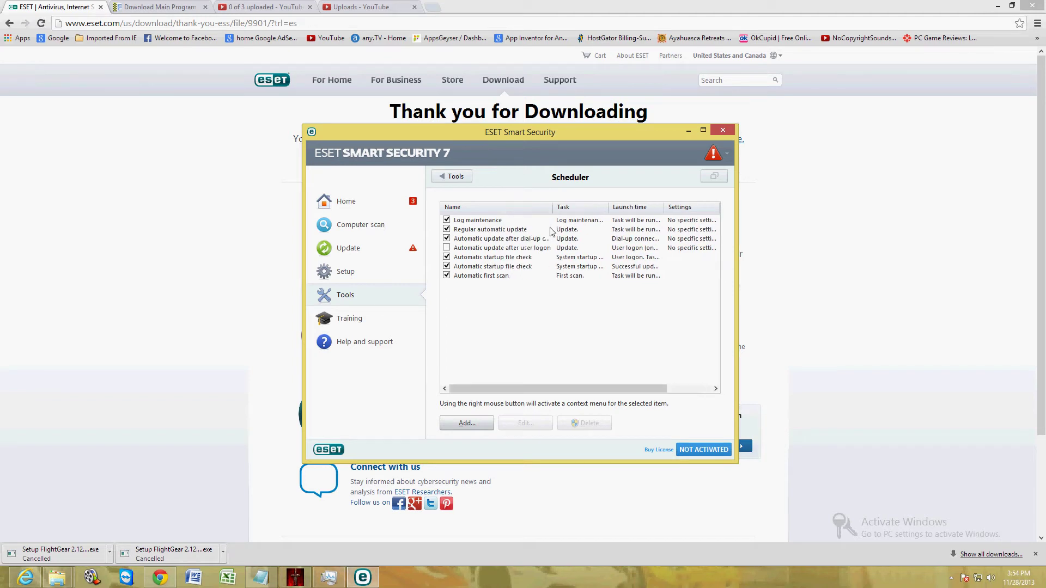
left_click(472, 231)
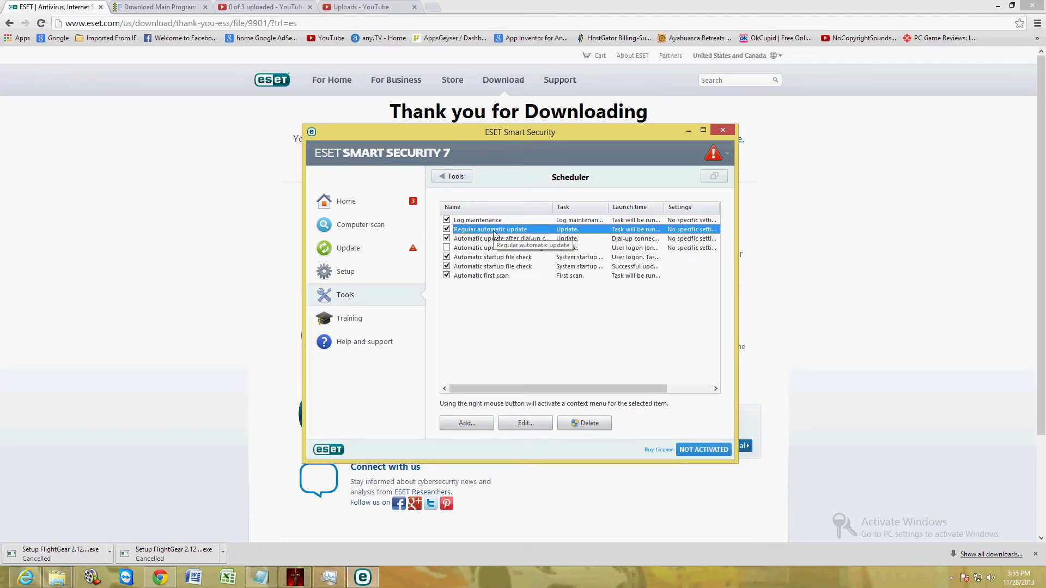
Step: Edit the Regular automatic update task and rename it to 'Weekly Scan'
left_click(527, 424)
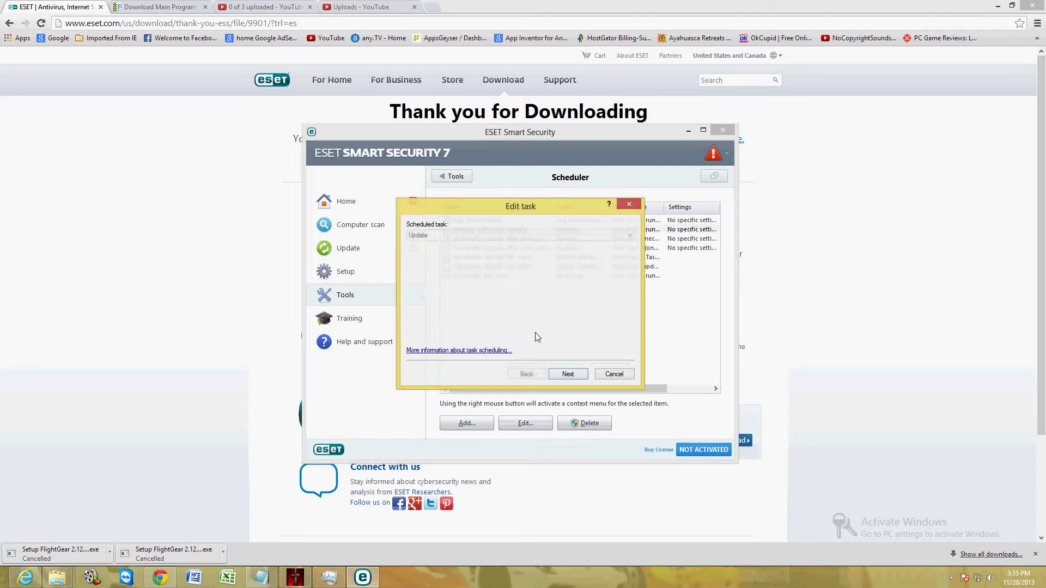
left_click(565, 372)
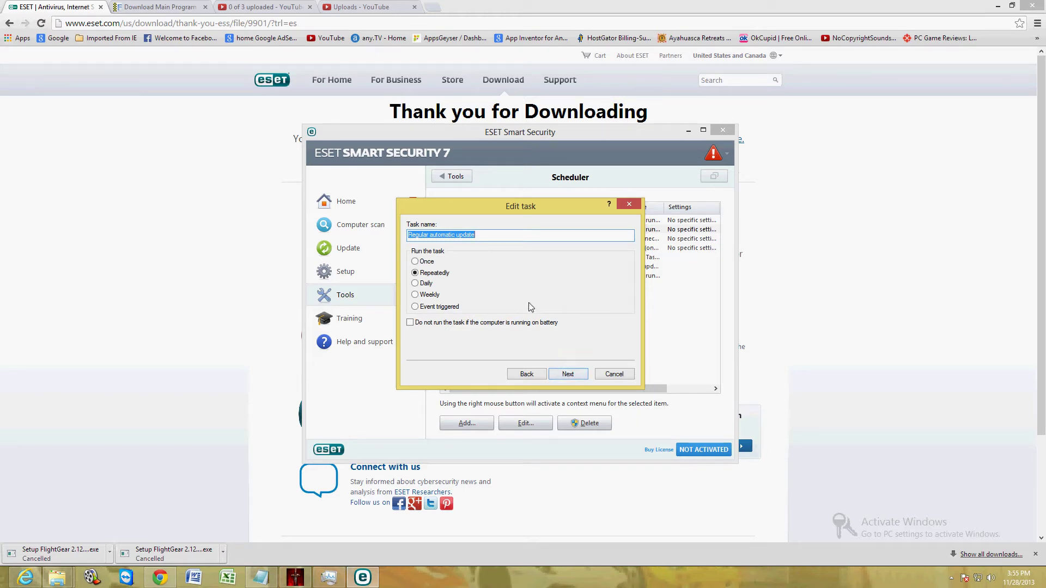
left_click_drag(497, 234, 401, 236)
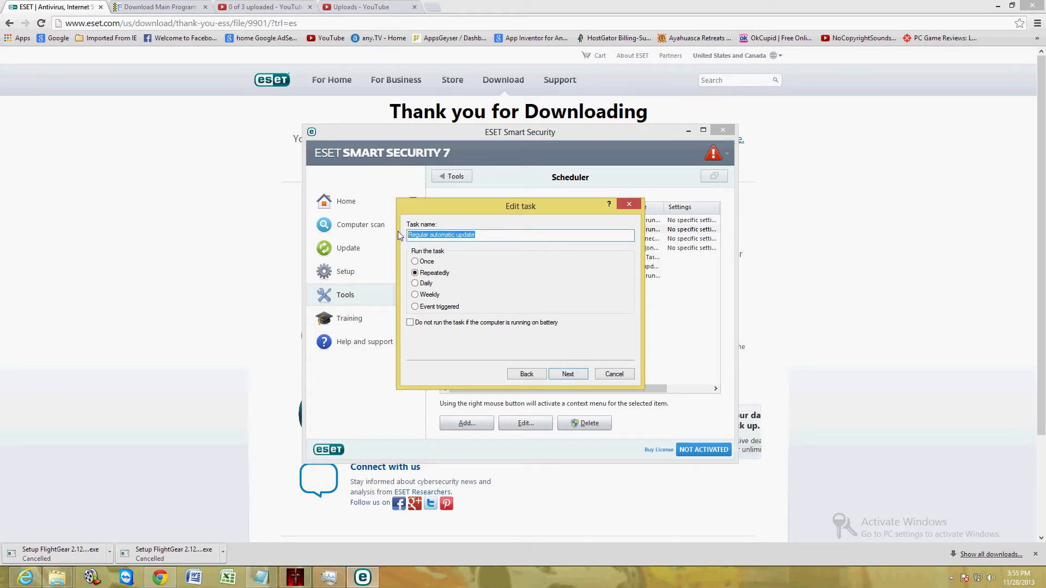
type("Daily")
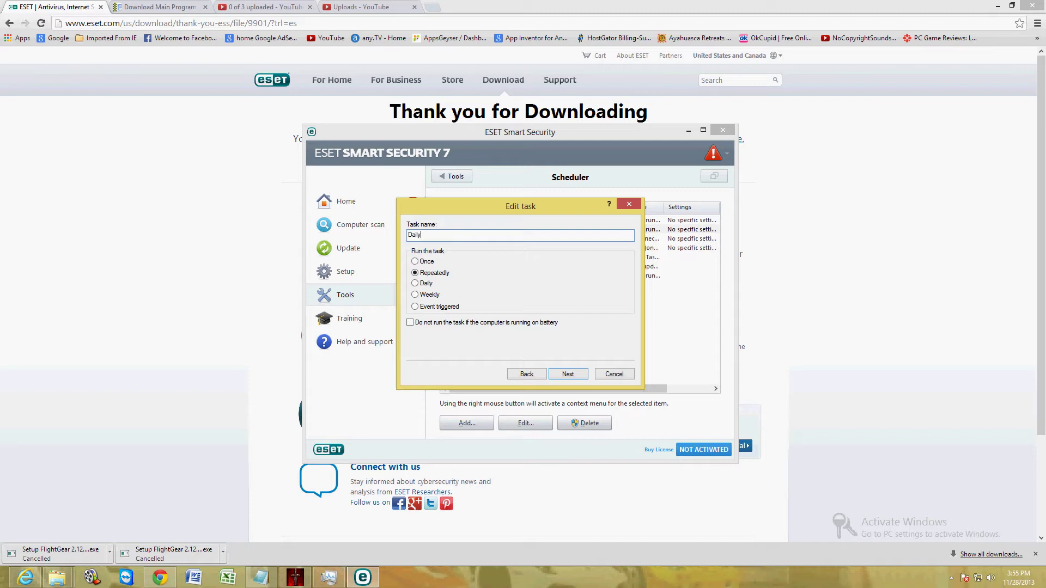
key("BackSpace")
key("BackSpace")
key("BackSpace")
type("Weekly ")
type("Scan")
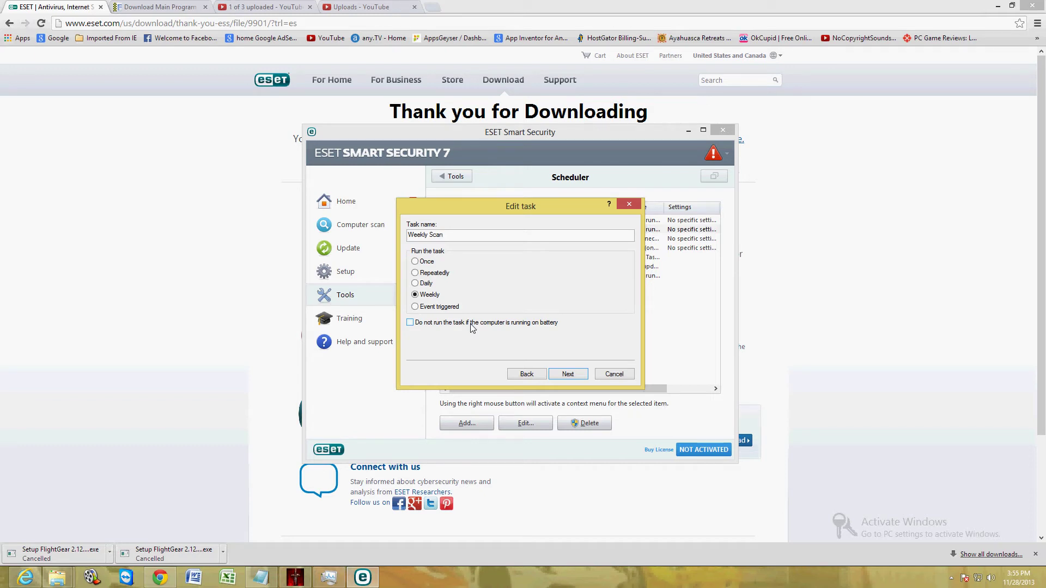
Step: Set Weekly Scan to run weekly and not on battery power
left_click(471, 323)
left_click(441, 325)
left_click(465, 325)
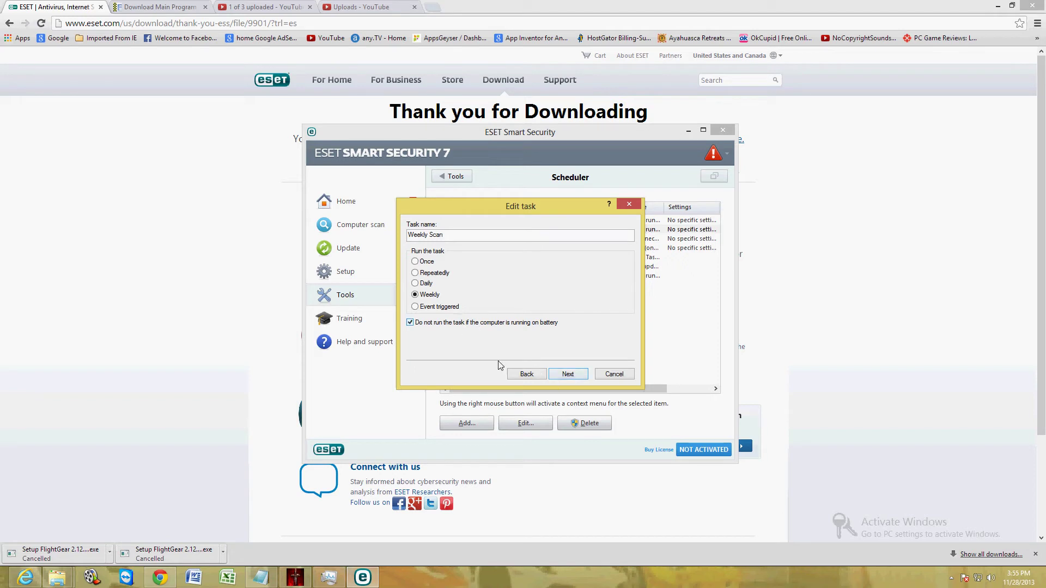
left_click(565, 375)
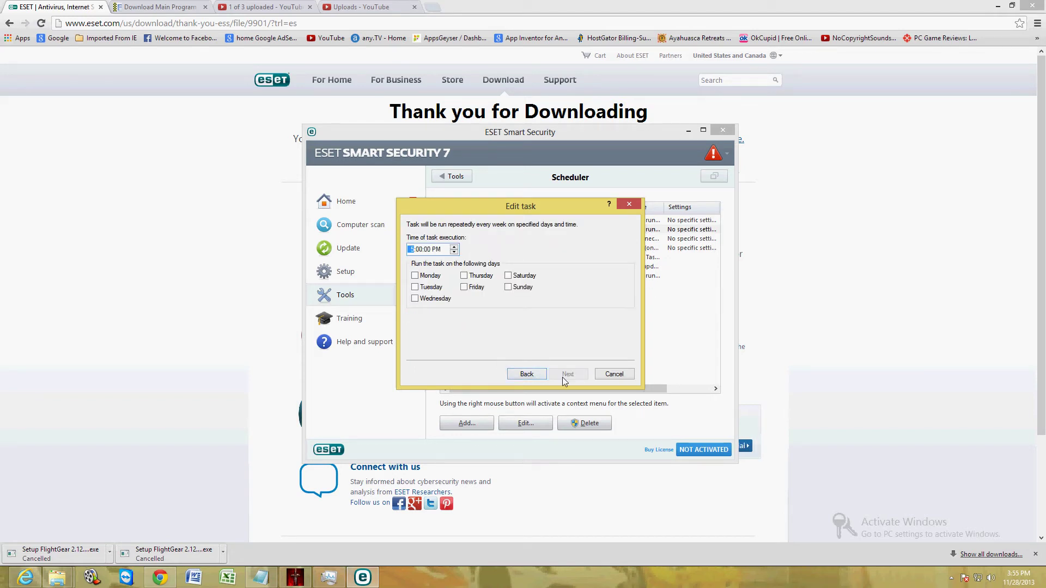
Step: Set the Weekly Scan run time to 9:00 PM on Sundays
key("Right")
key("Right")
key("Right")
left_click(455, 249)
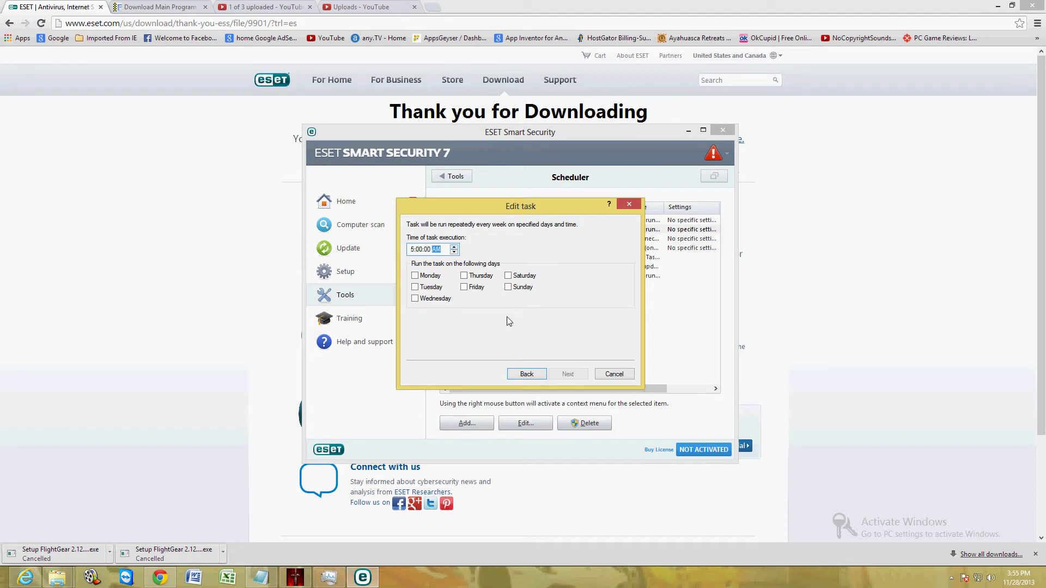
left_click(508, 286)
left_click(455, 249)
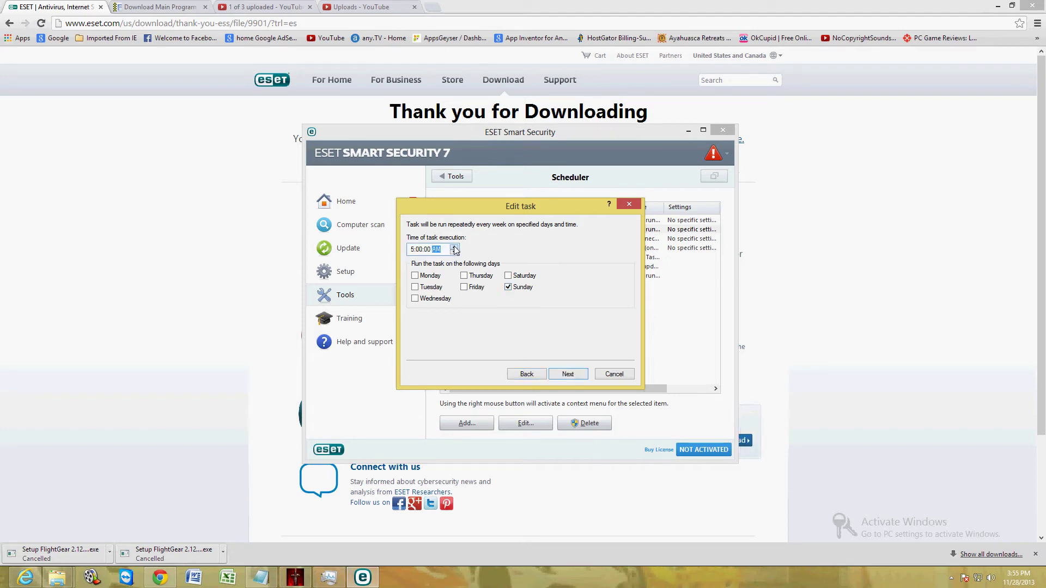
left_click(413, 250)
Step: Pass the missed-run options and summary to finish the Weekly Scan task
left_click(574, 374)
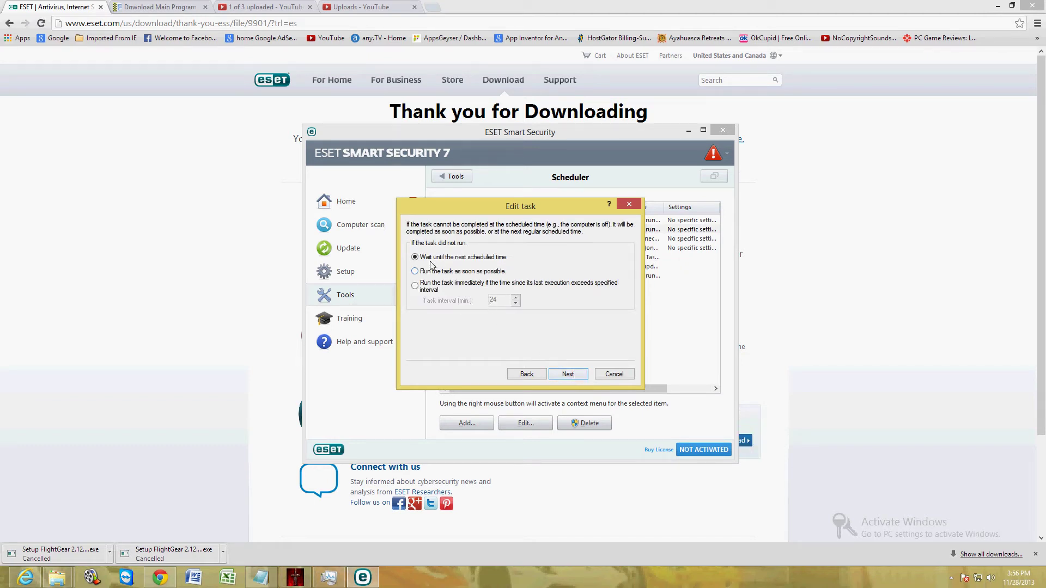
left_click(569, 375)
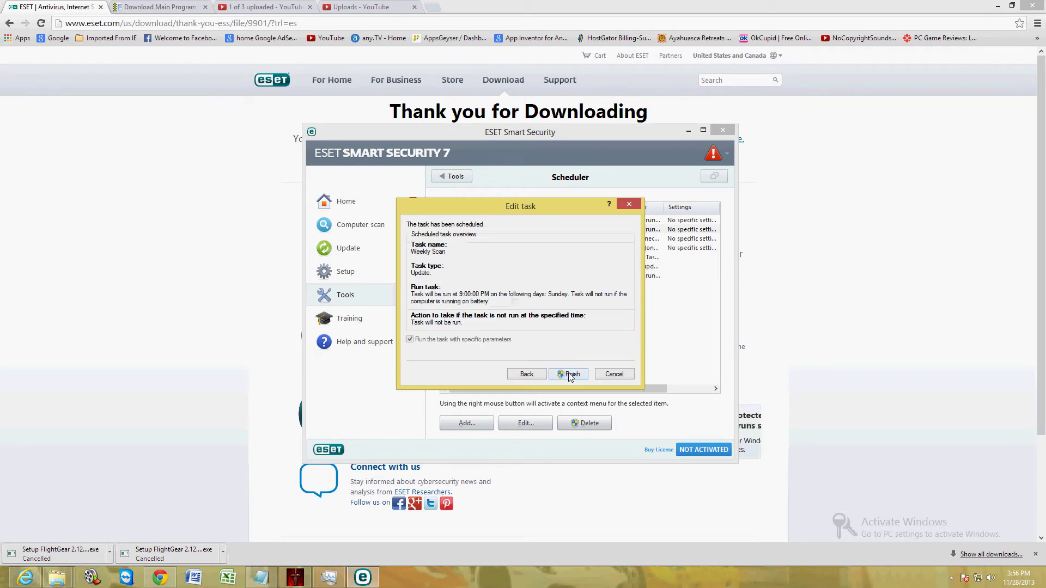
left_click(568, 375)
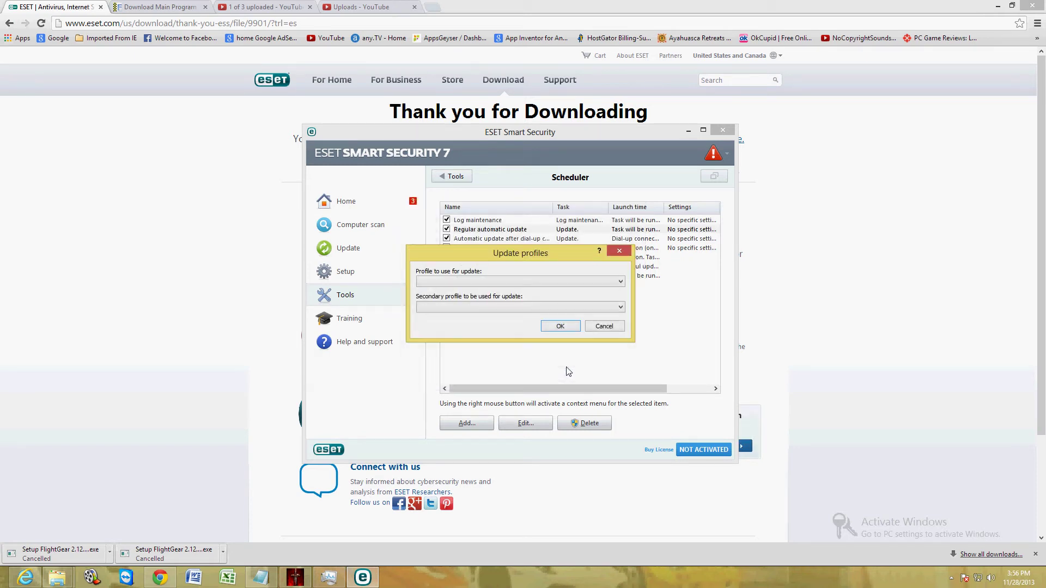
Step: Choose My profile as both the primary and secondary update profile and confirm
left_click(500, 282)
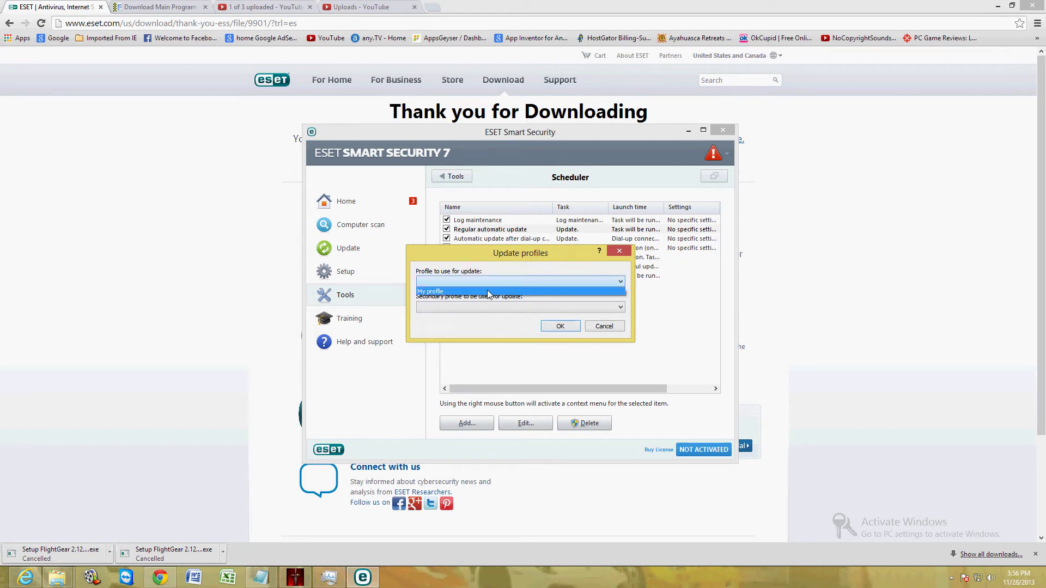
left_click(491, 292)
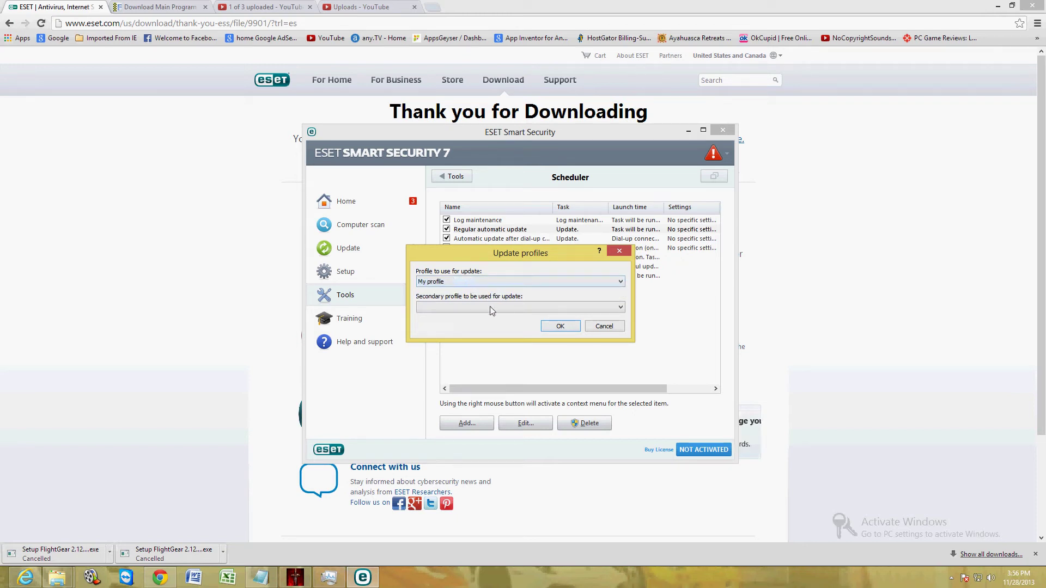
left_click(489, 307)
left_click(505, 317)
left_click(559, 326)
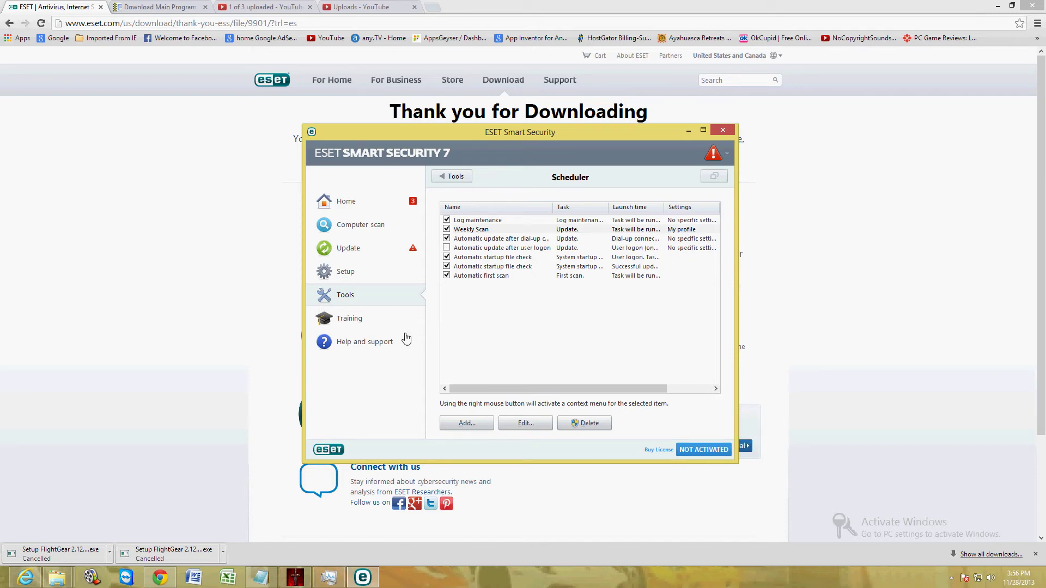
Step: Open ESET's Cybersecurity Training site and browse topics like firewalls and physical security
left_click(356, 324)
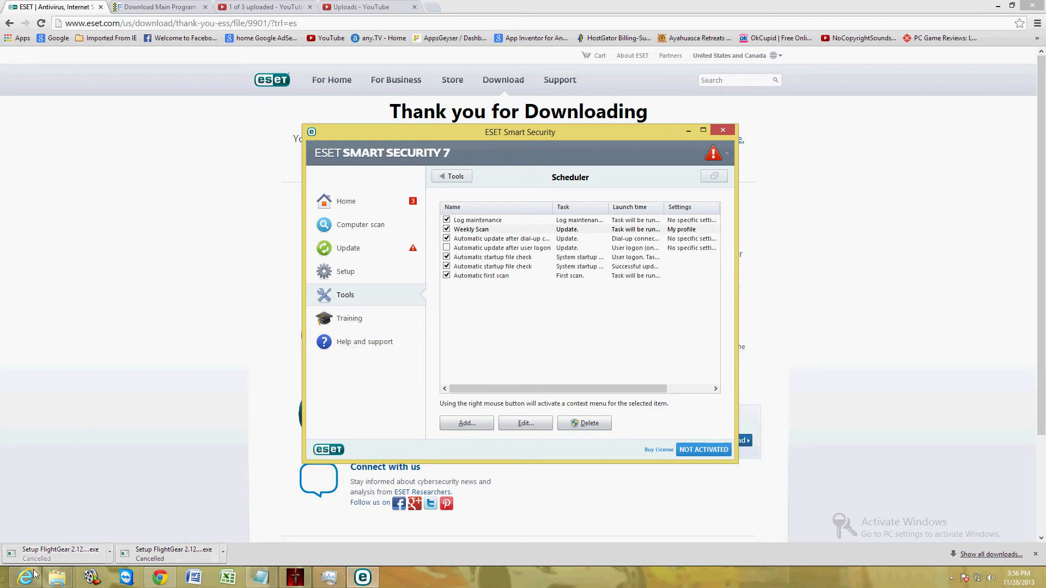
scroll(422, 321, "down", 3)
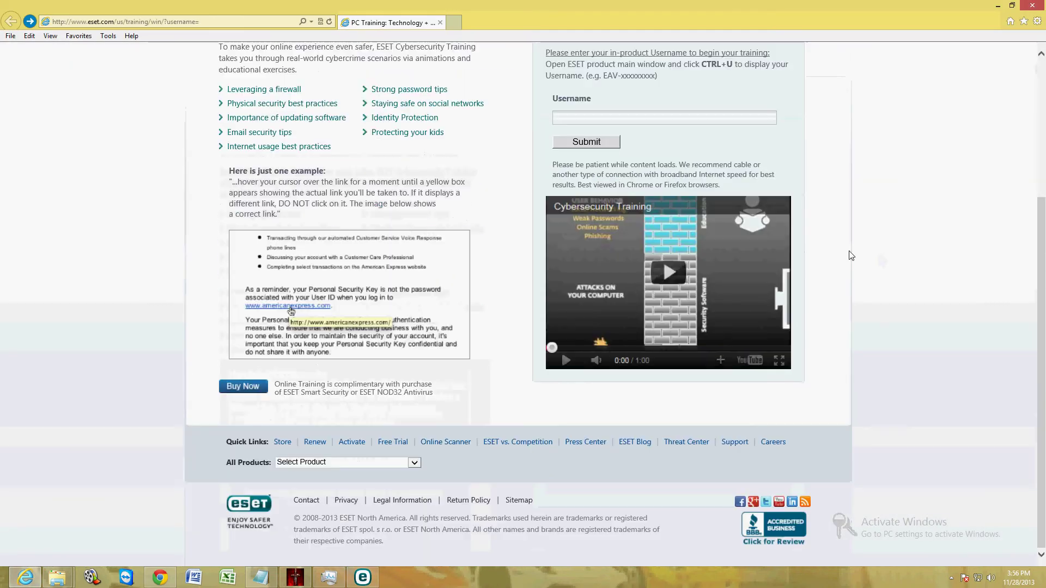
scroll(823, 244, "up", 3)
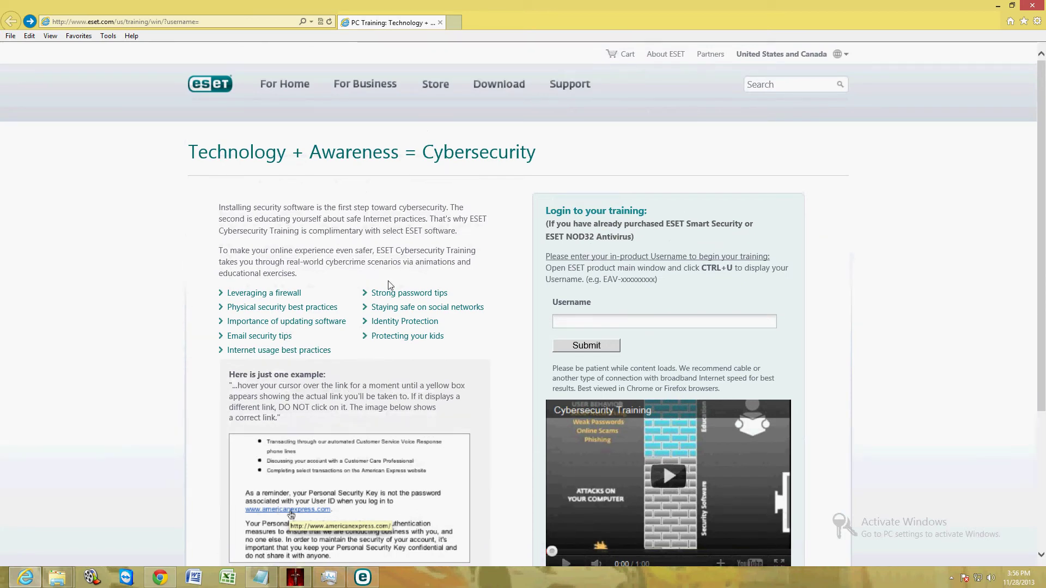
scroll(409, 289, "down", 3)
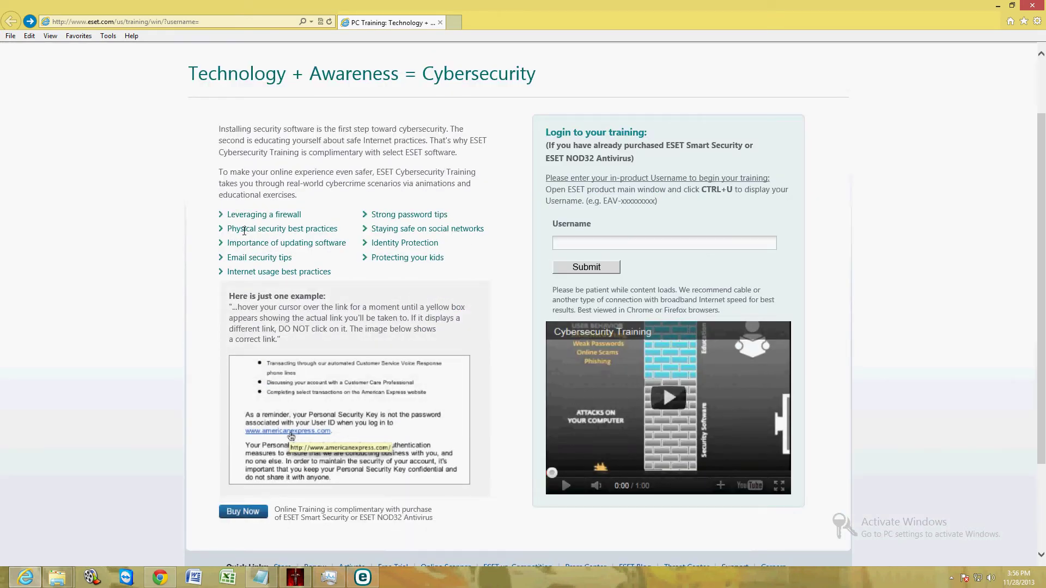
left_click_drag(225, 215, 303, 216)
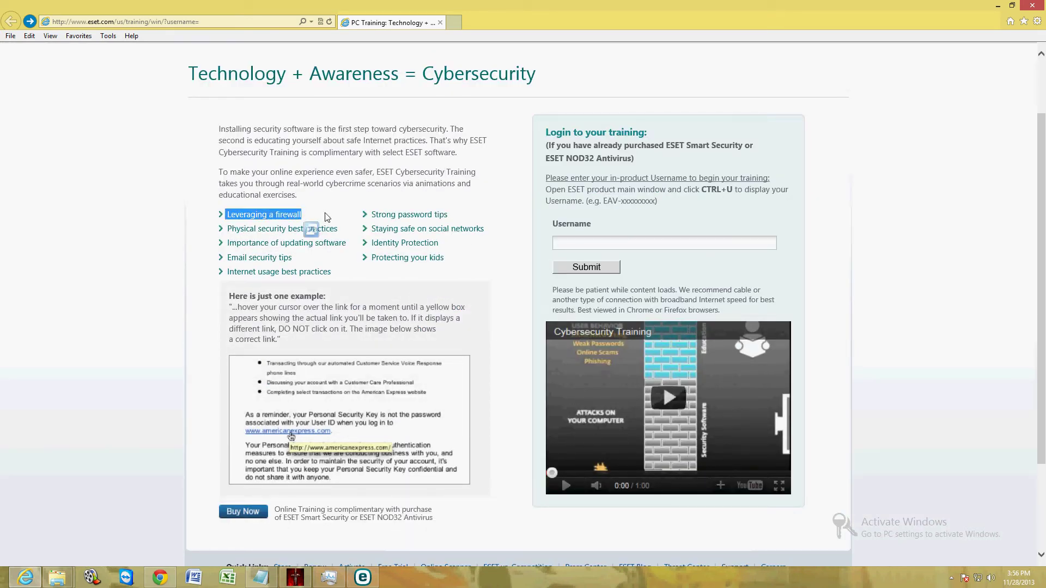
left_click_drag(227, 229, 313, 243)
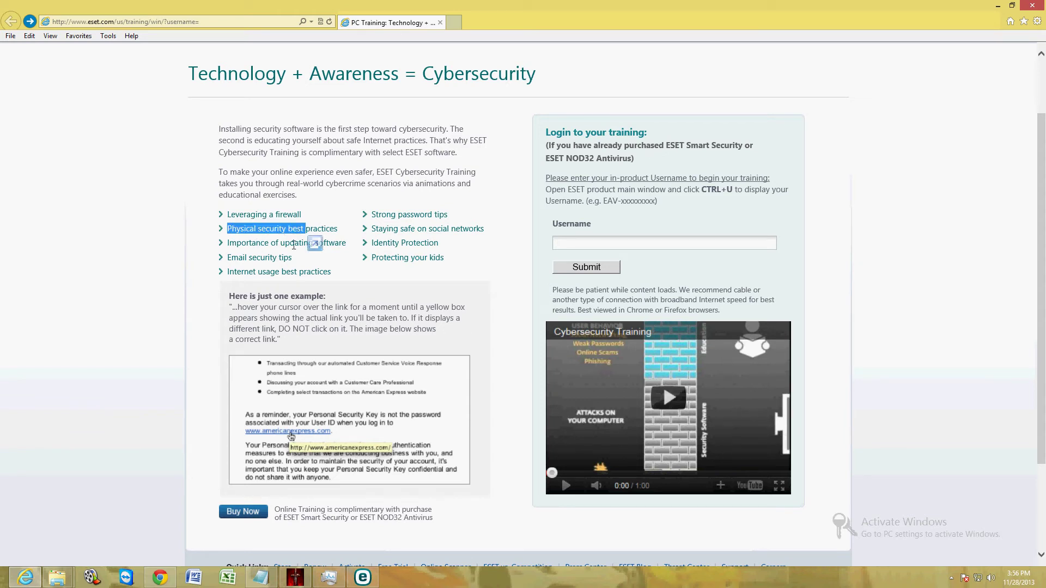
left_click(290, 244)
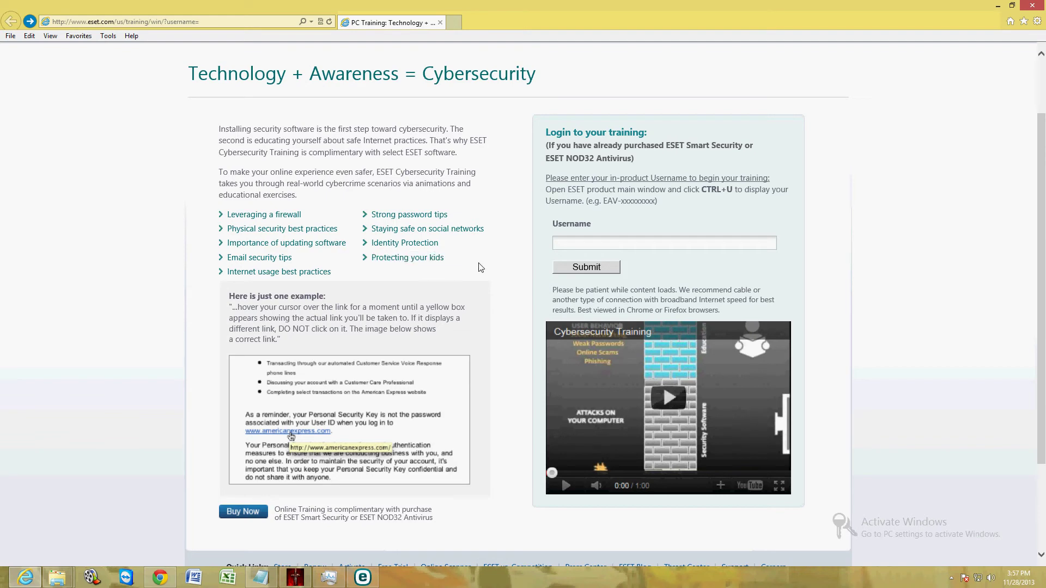
scroll(480, 268, "down", 3)
scroll(514, 276, "up", 5)
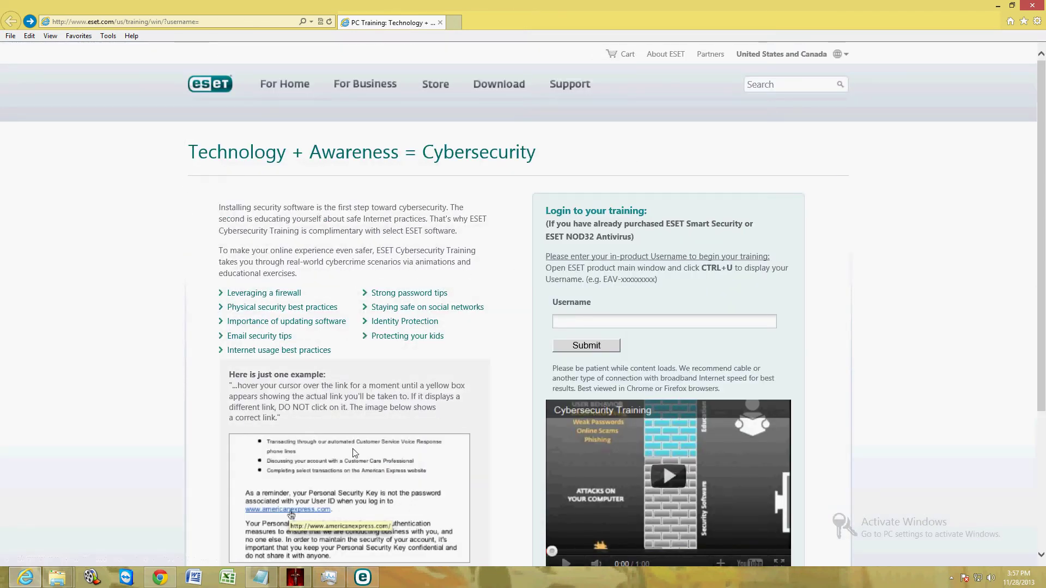
Step: Reposition the ESET window, then bring the training page back to the front
left_click(364, 577)
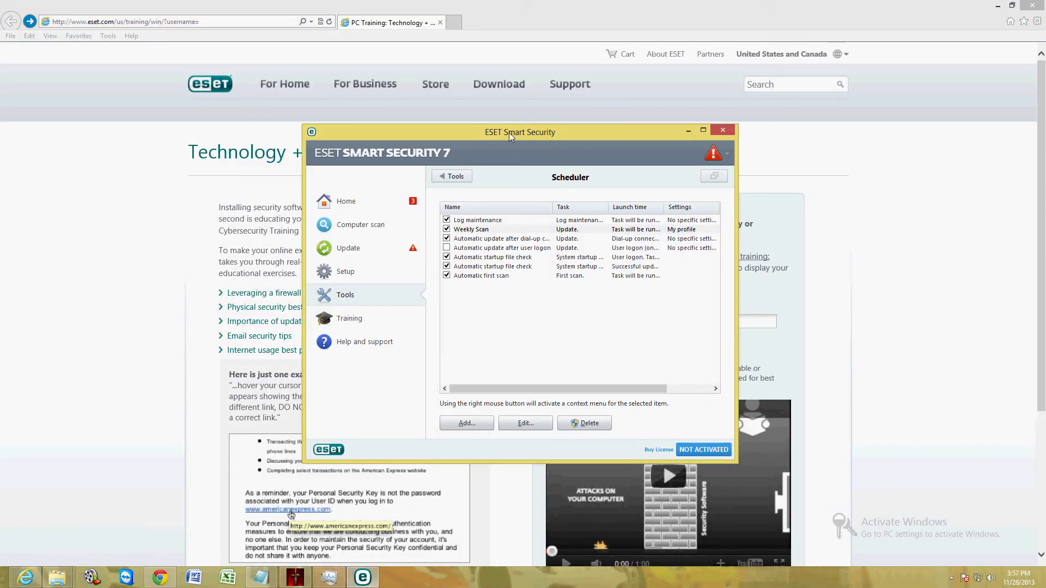
left_click_drag(509, 133, 499, 158)
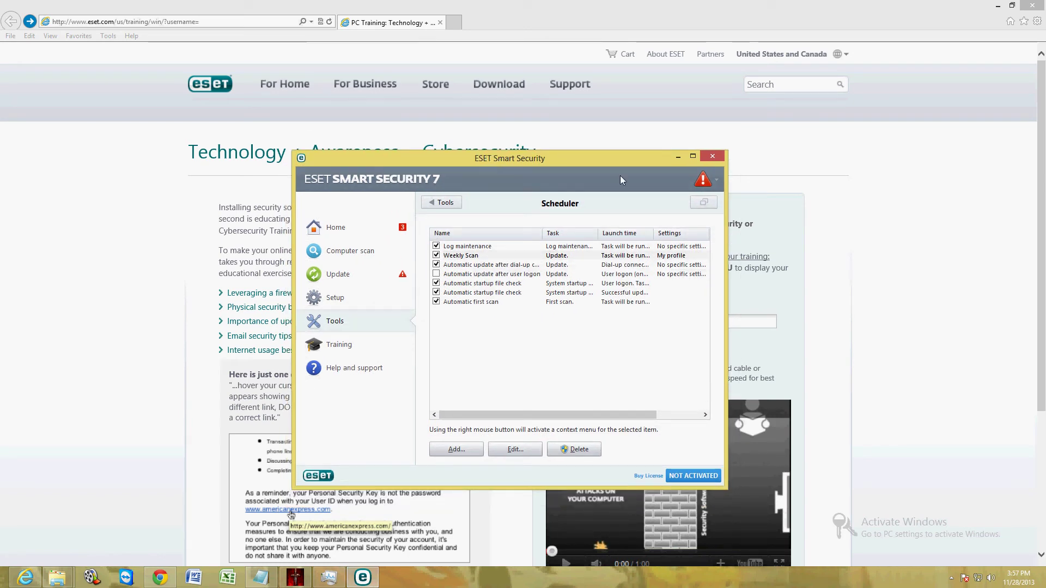
left_click_drag(548, 163, 531, 156)
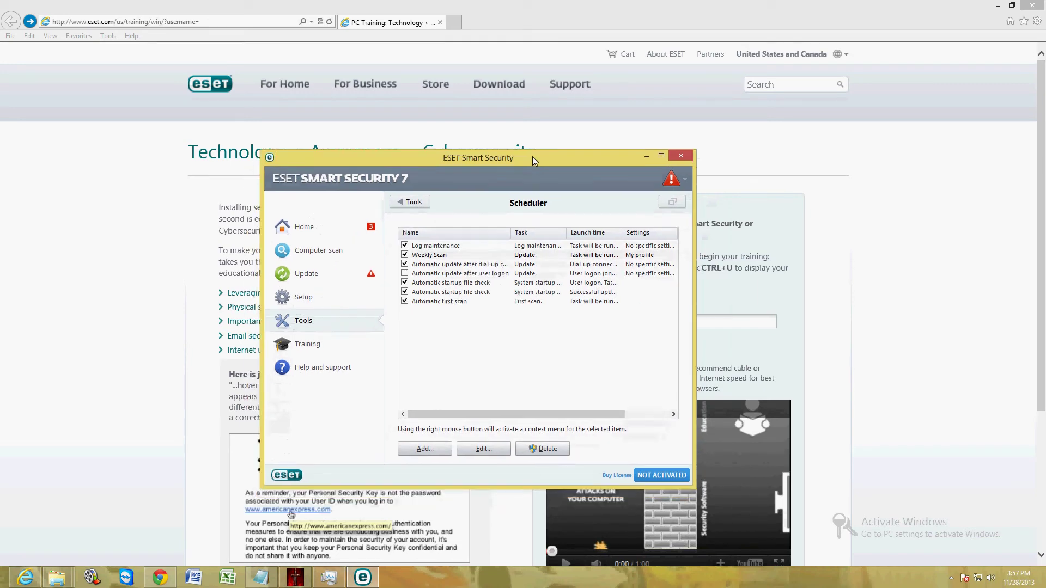
left_click(650, 284)
scroll(650, 283, "down", 4)
scroll(374, 119, "up", 4)
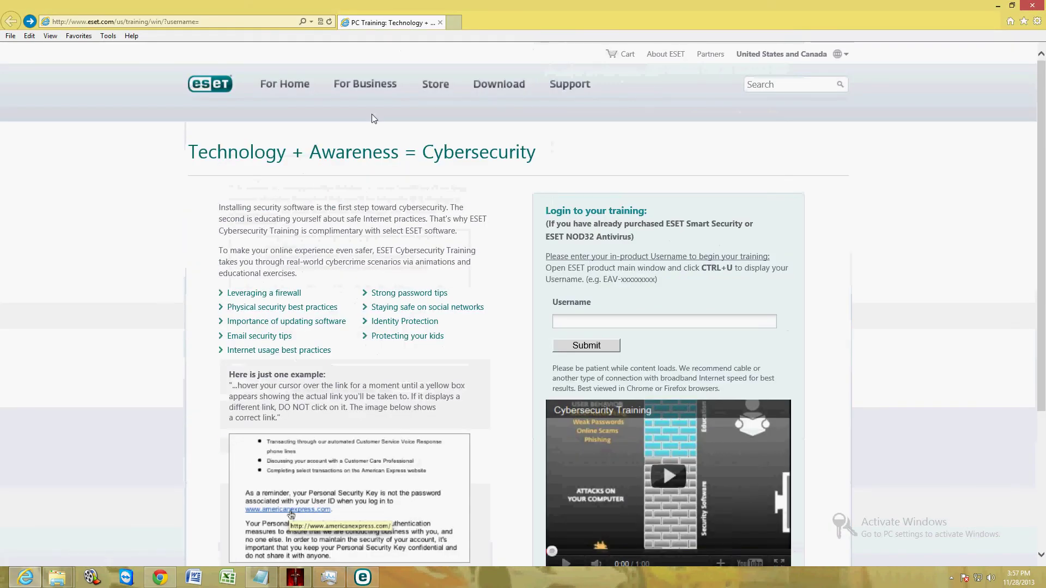
Step: In Chrome, go back to the Smart Security 7 trial page and open the store
left_click(172, 581)
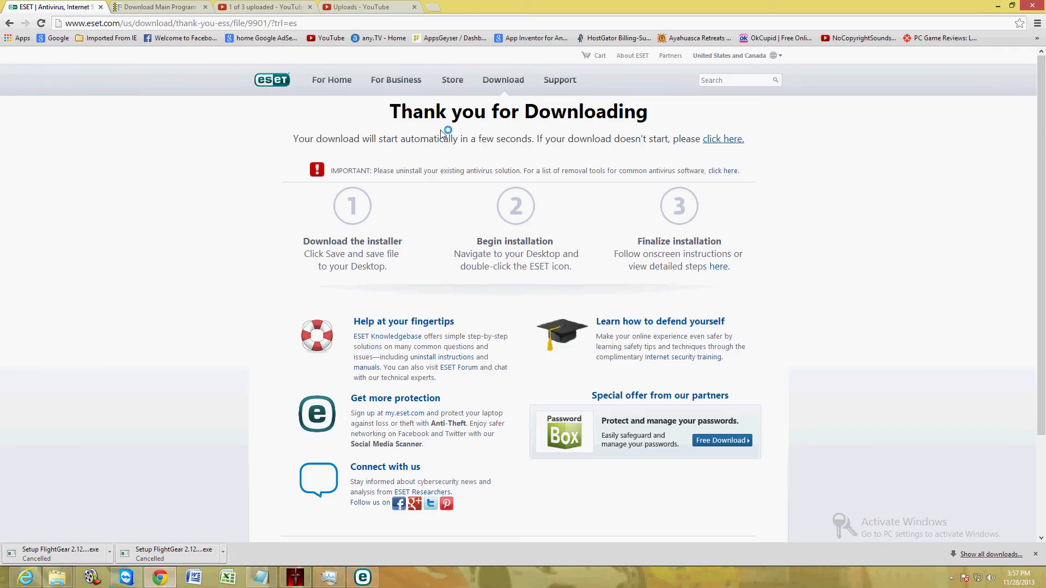
left_click(11, 24)
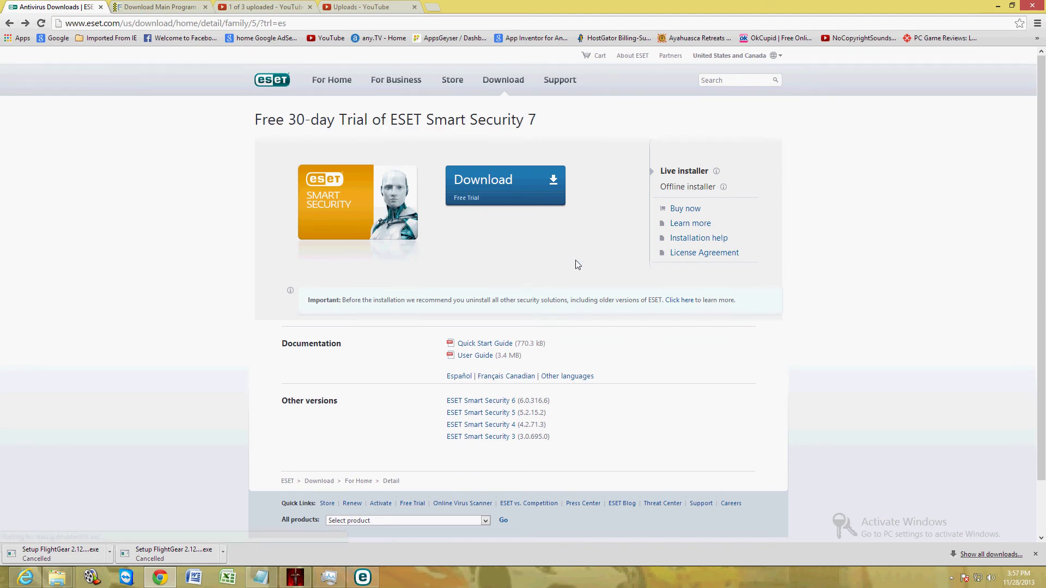
left_click(685, 209)
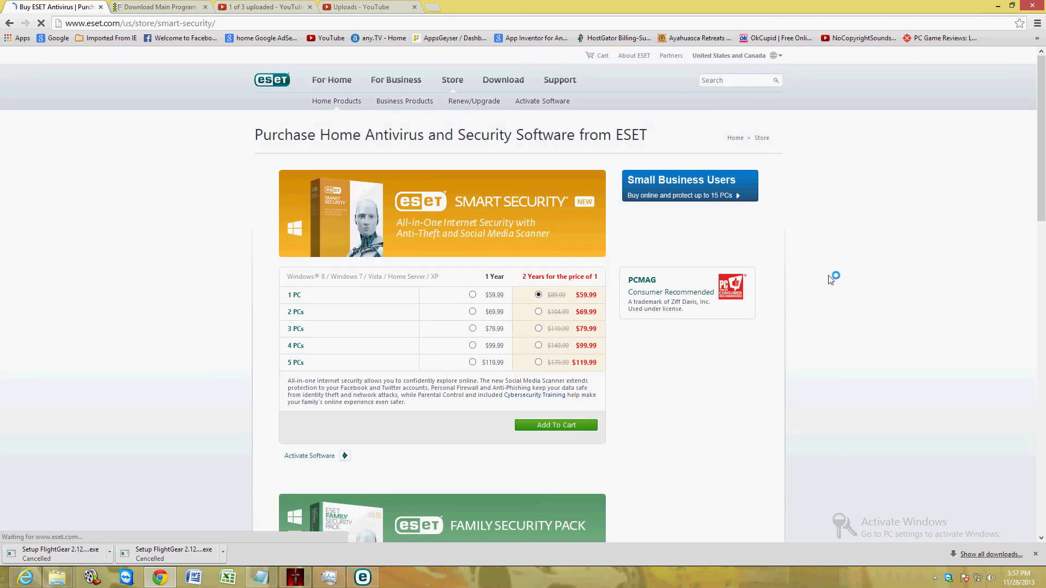
Step: Scroll through the Smart Security pricing tables for 1 to 5 PCs
scroll(829, 280, "down", 1)
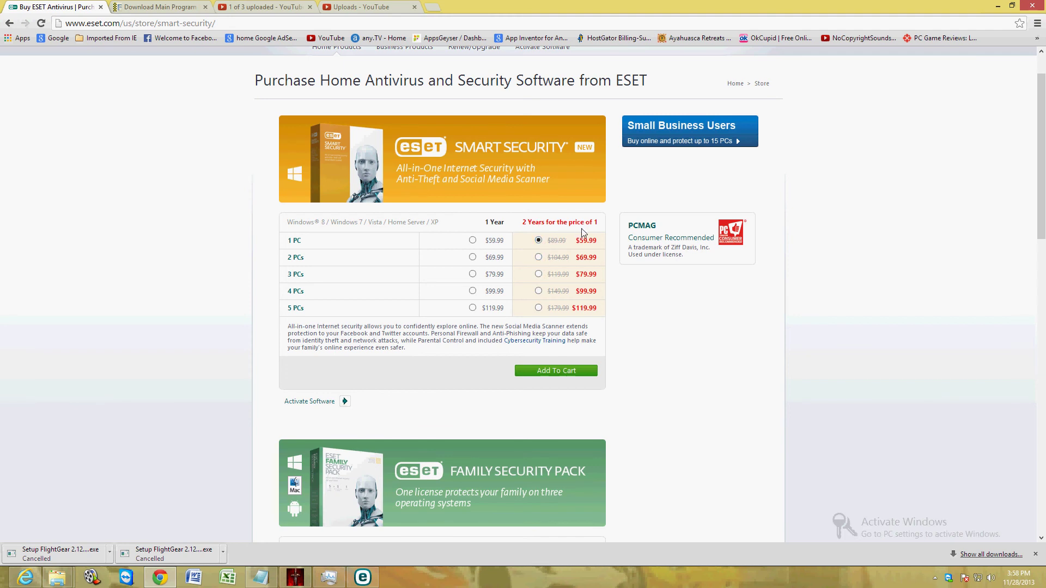
scroll(712, 339, "down", 1)
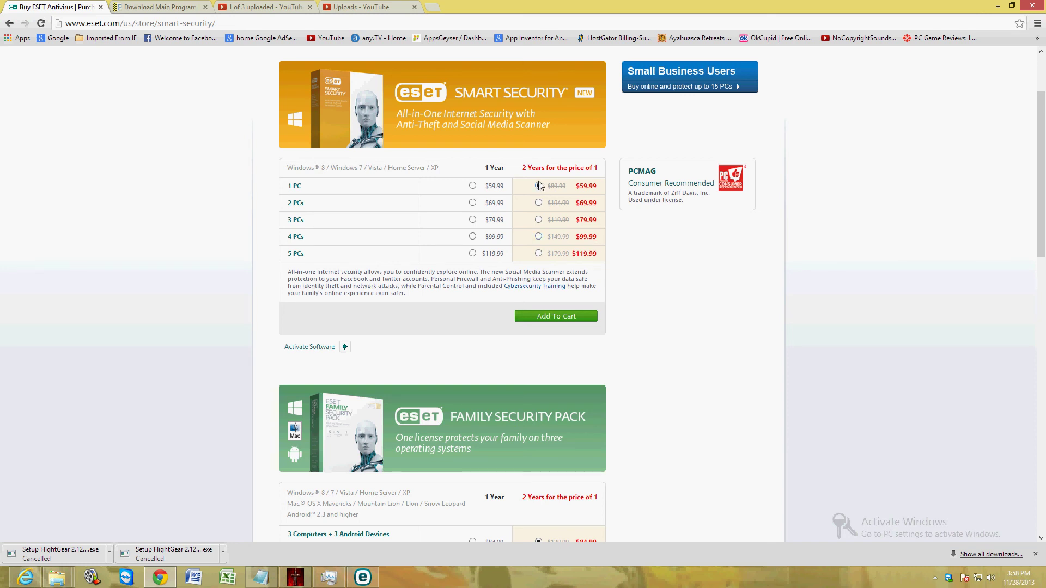
scroll(663, 275, "up", 1)
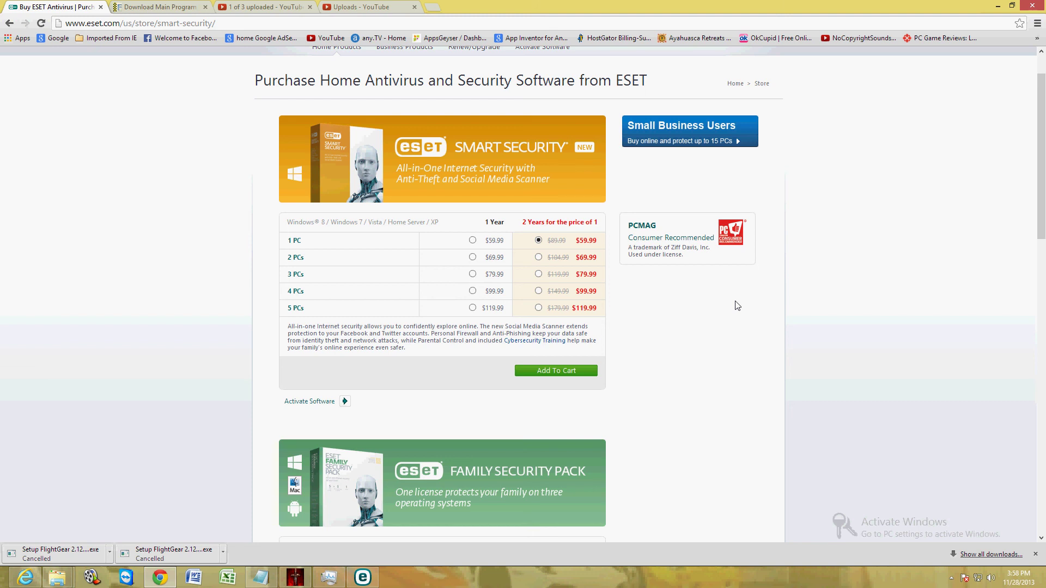
Step: Restore the ESET window, select the Weekly Scan task, then return to Home's not-activated warning
left_click(362, 577)
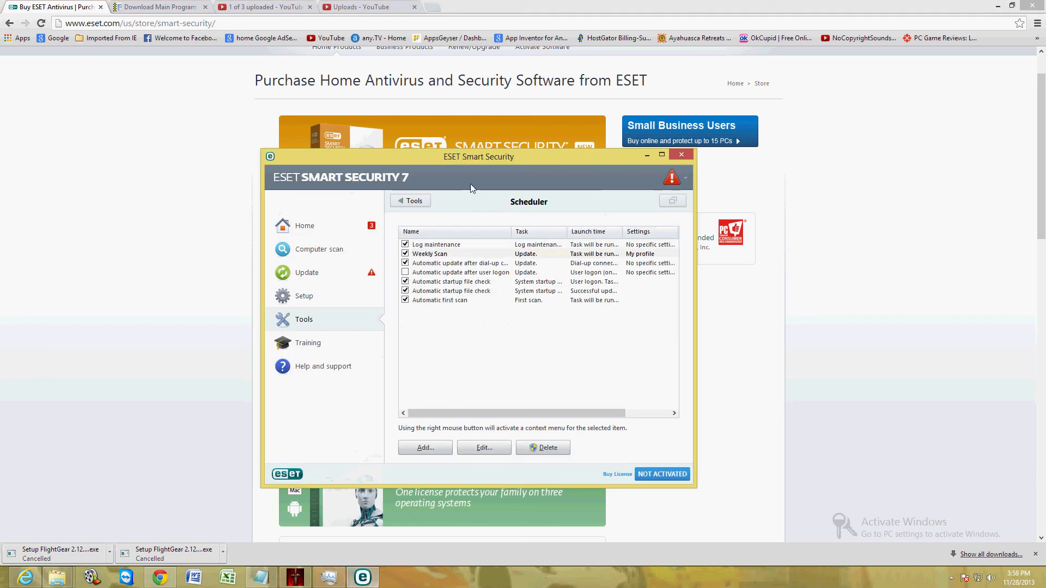
left_click_drag(466, 155, 513, 149)
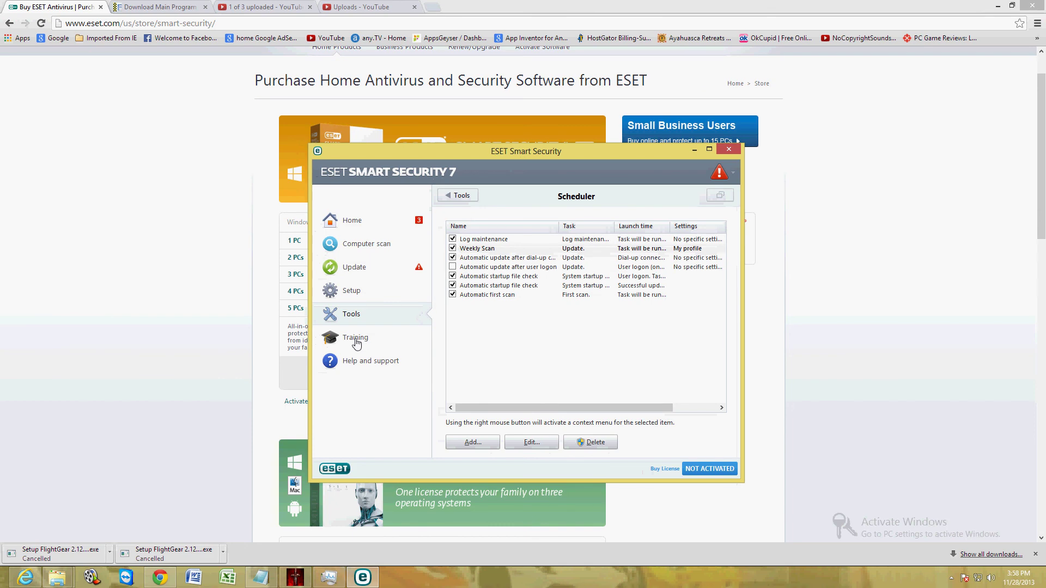
mouse_move(522, 150)
left_mouse_down()
mouse_move(526, 191)
mouse_move(532, 154)
left_mouse_up()
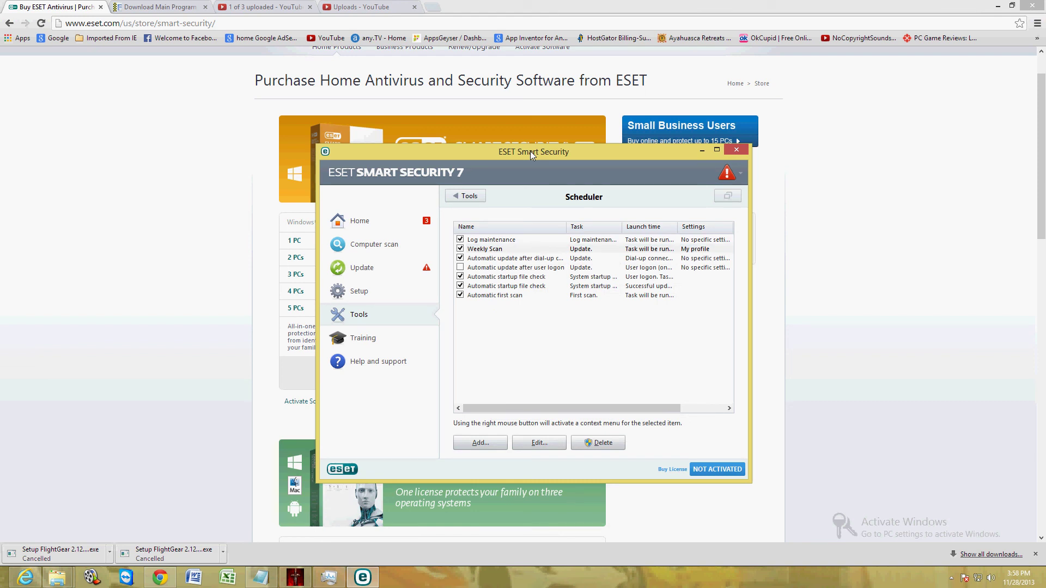
left_click(533, 251)
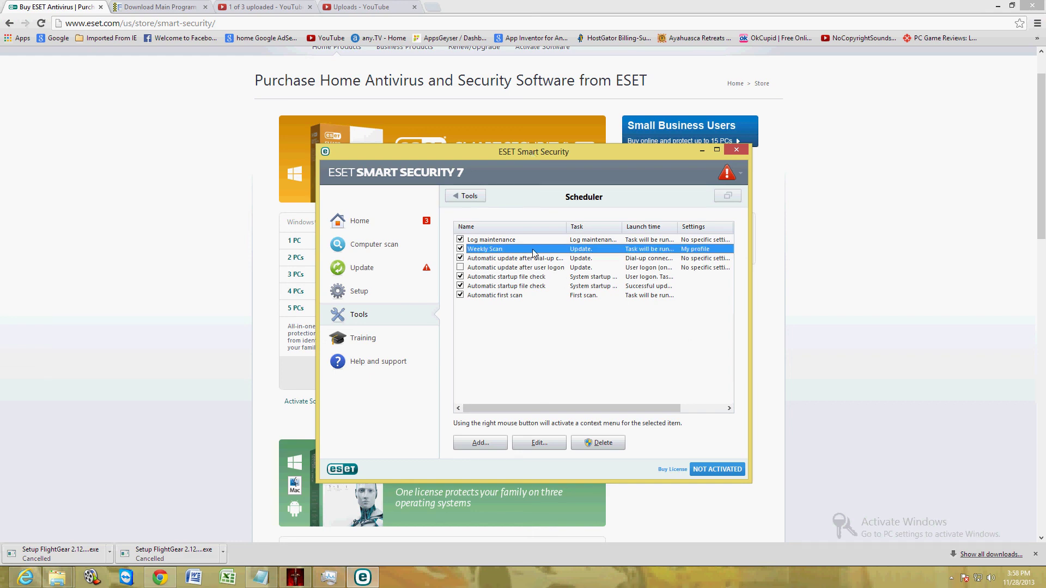
mouse_move(494, 162)
left_mouse_down()
mouse_move(496, 383)
mouse_move(475, 137)
left_mouse_up()
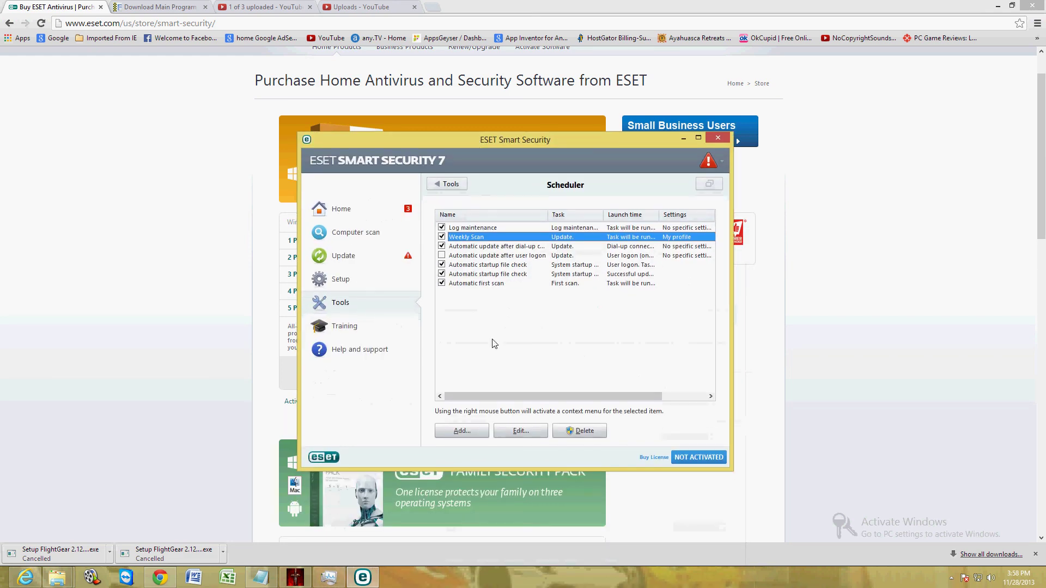
left_click(342, 209)
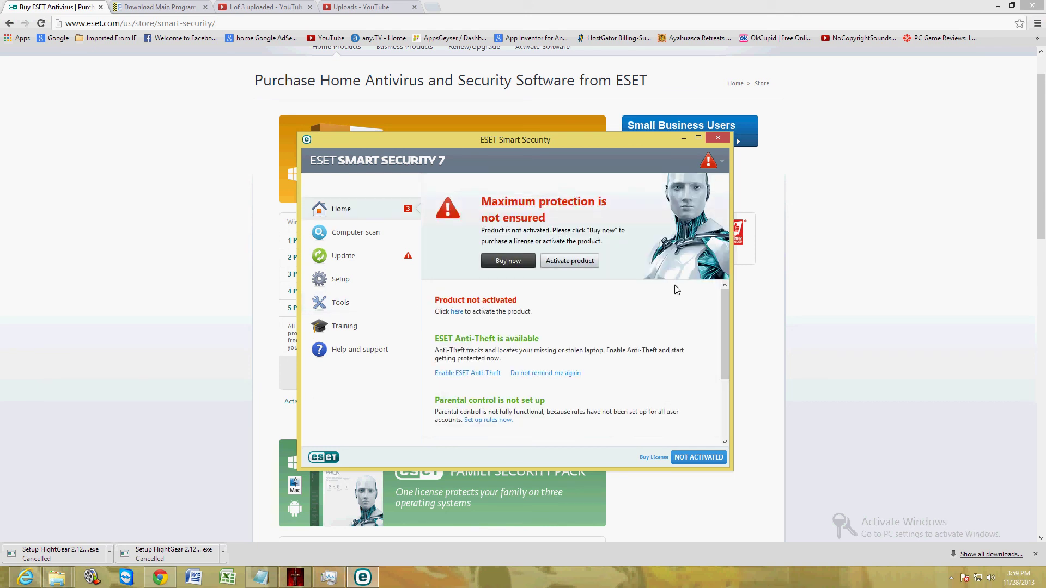